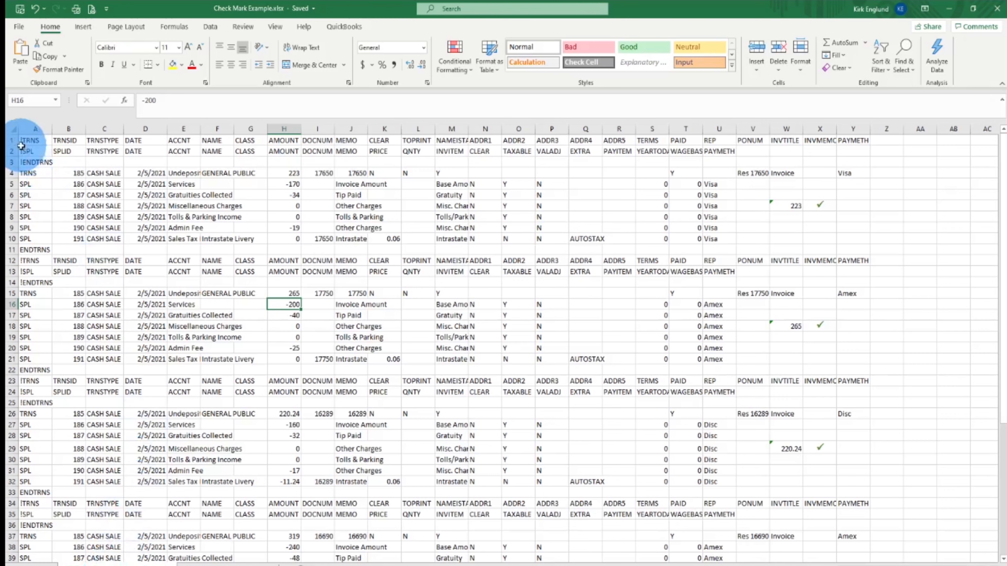
# Examine the first transaction's amounts in H4:H10, the sum formula in W7 and the check mark formula in X7
pyautogui.moveTo(9, 140)
pyautogui.mouseDown()
pyautogui.moveTo(24, 260)
pyautogui.moveTo(23, 250)
pyautogui.mouseUp()
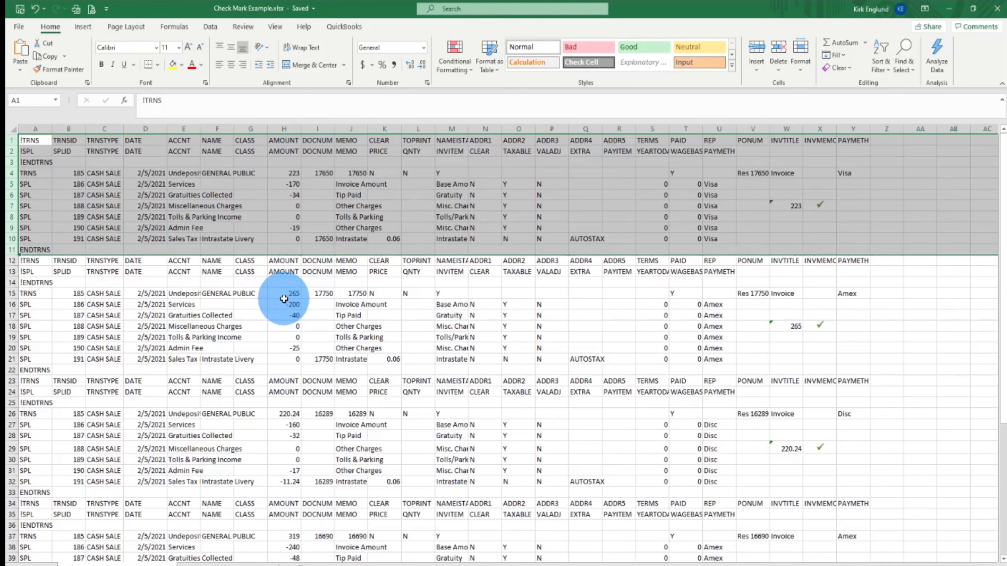
pyautogui.click(289, 174)
pyautogui.moveTo(288, 174); pyautogui.dragTo(288, 239)
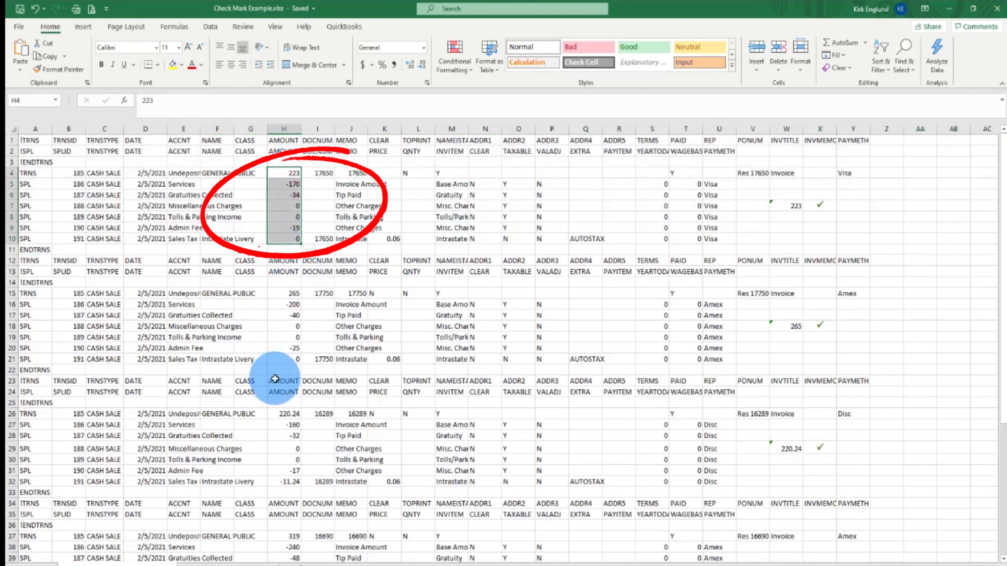
pyautogui.click(284, 174)
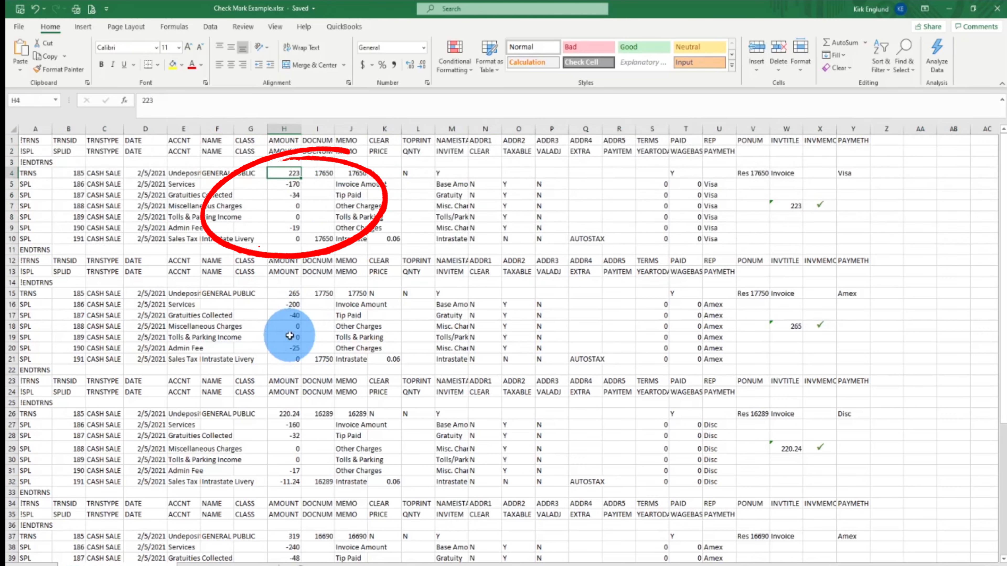
pyautogui.moveTo(292, 185); pyautogui.dragTo(296, 239)
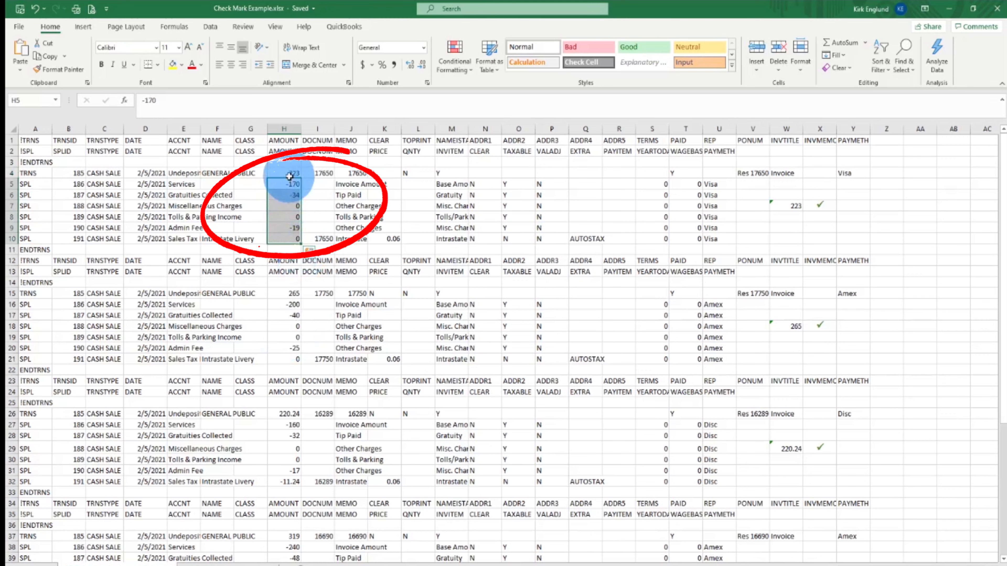
pyautogui.click(290, 174)
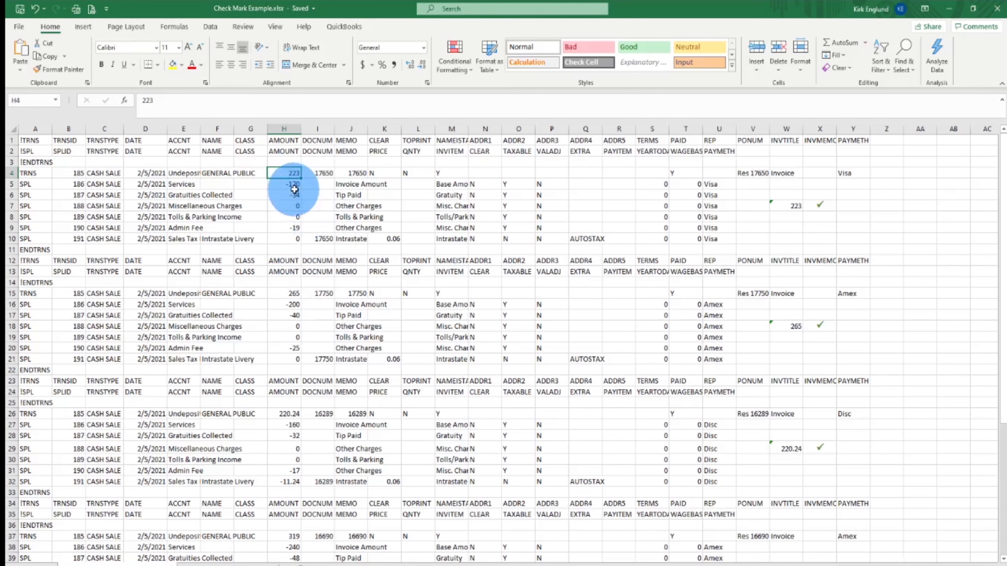
pyautogui.click(789, 207)
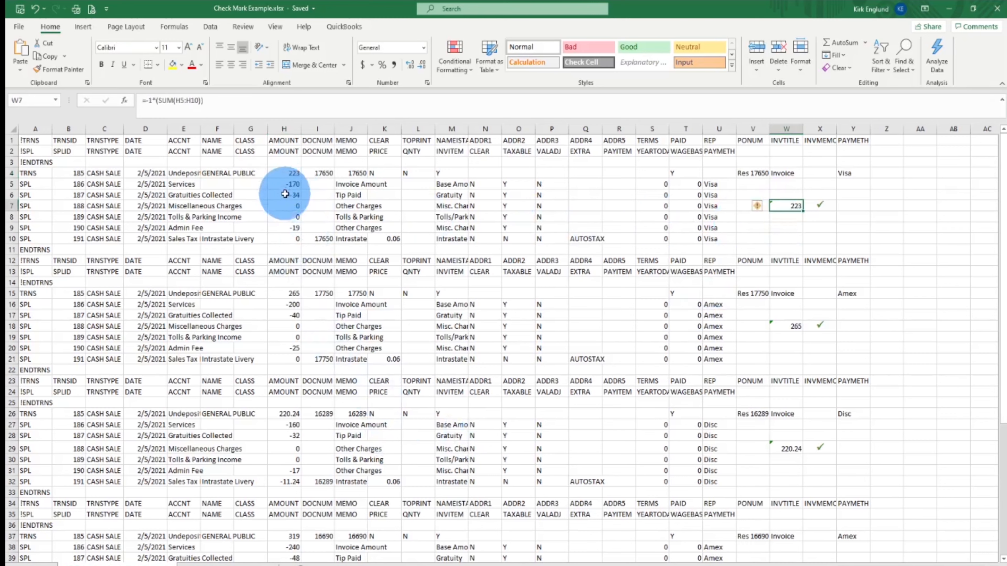
pyautogui.moveTo(287, 187); pyautogui.dragTo(293, 238)
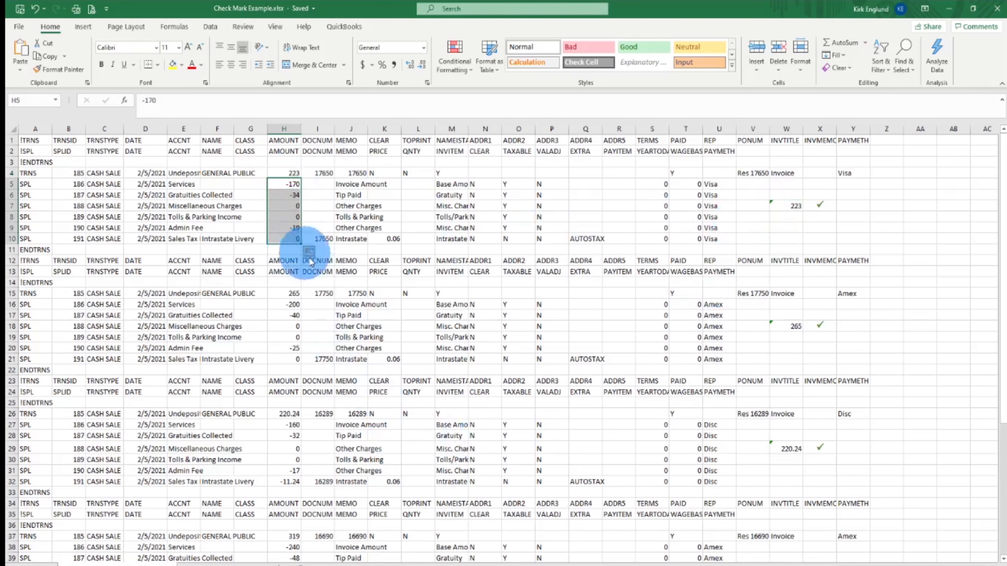
pyautogui.click(796, 209)
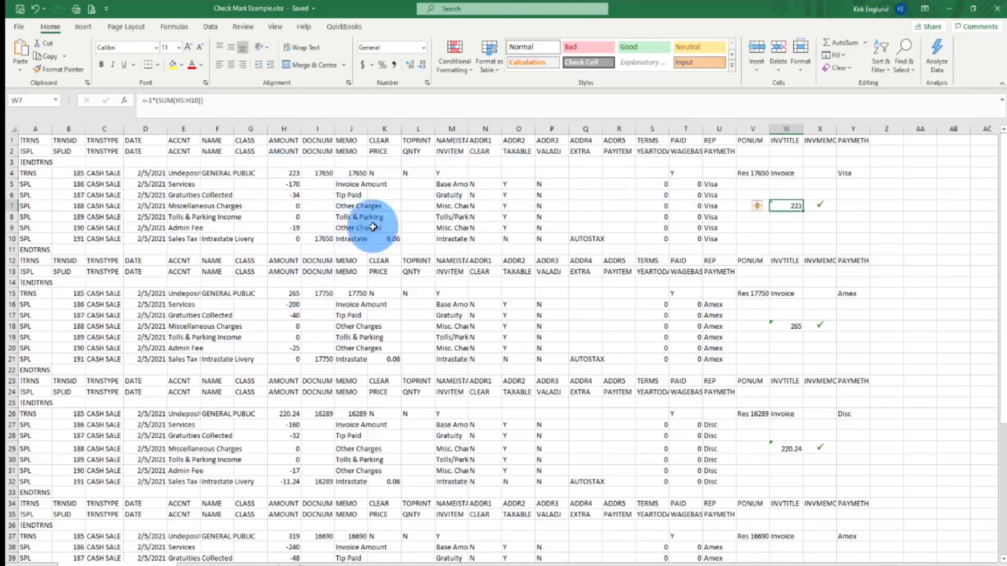
pyautogui.click(288, 173)
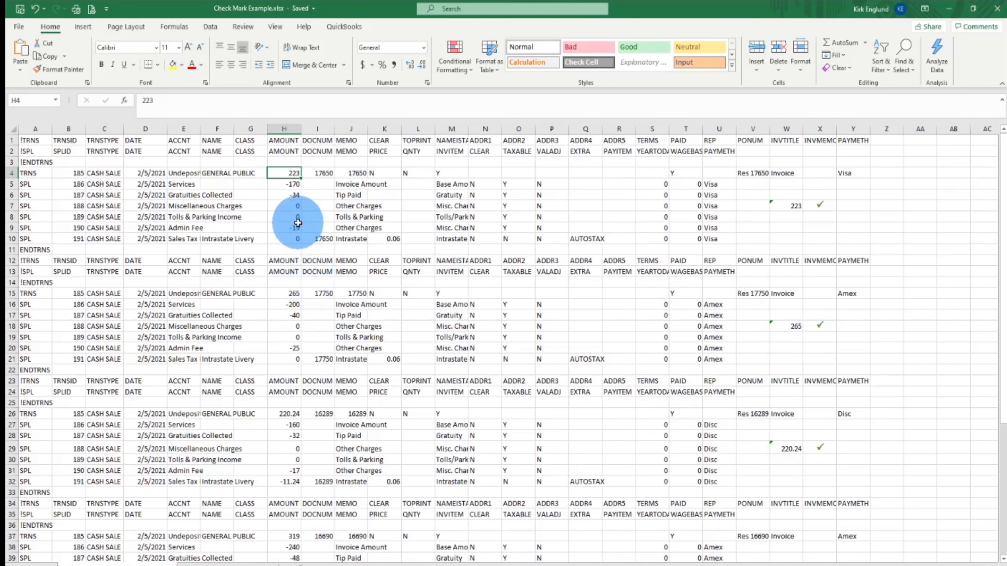
pyautogui.click(821, 206)
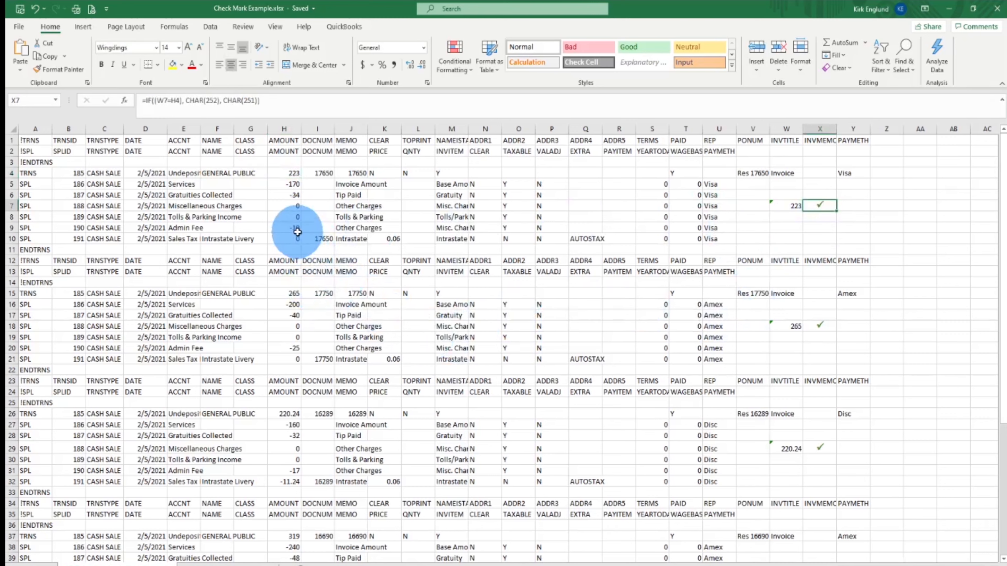
# Set the first transaction's Admin Fee amount in H9 to -20 to test the balance check
pyautogui.click(295, 229)
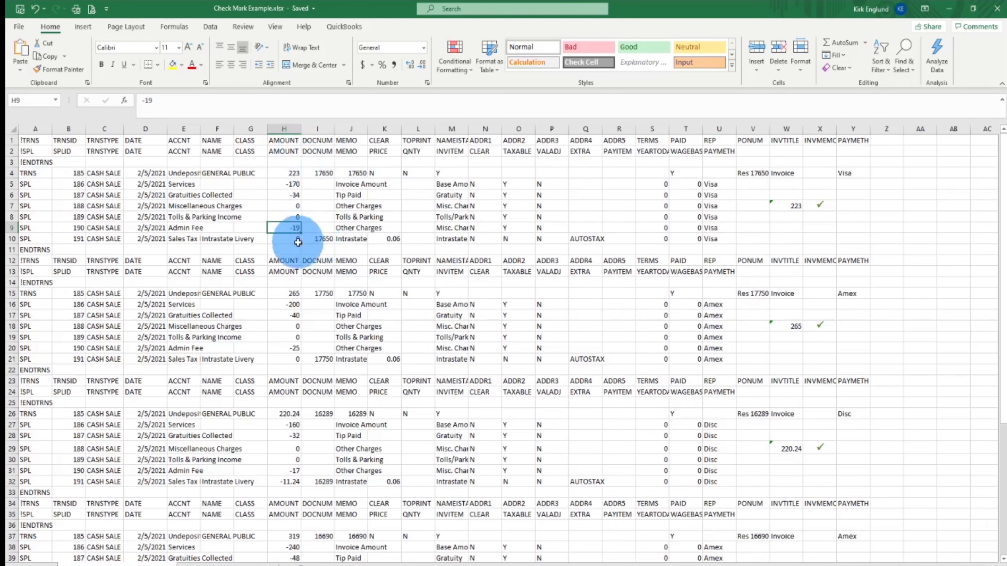
pyautogui.write('-')
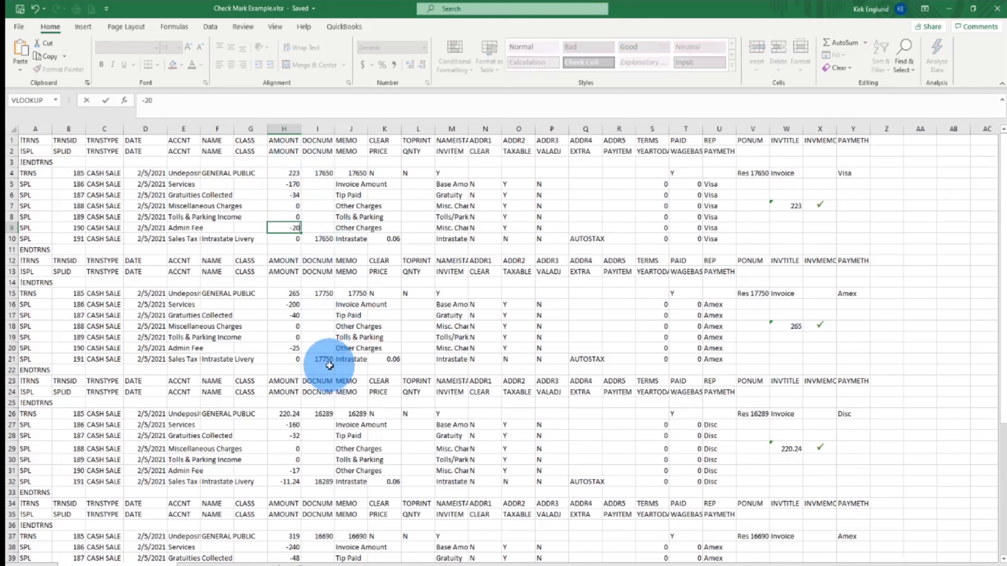
pyautogui.write('20')
pyautogui.press('Return')
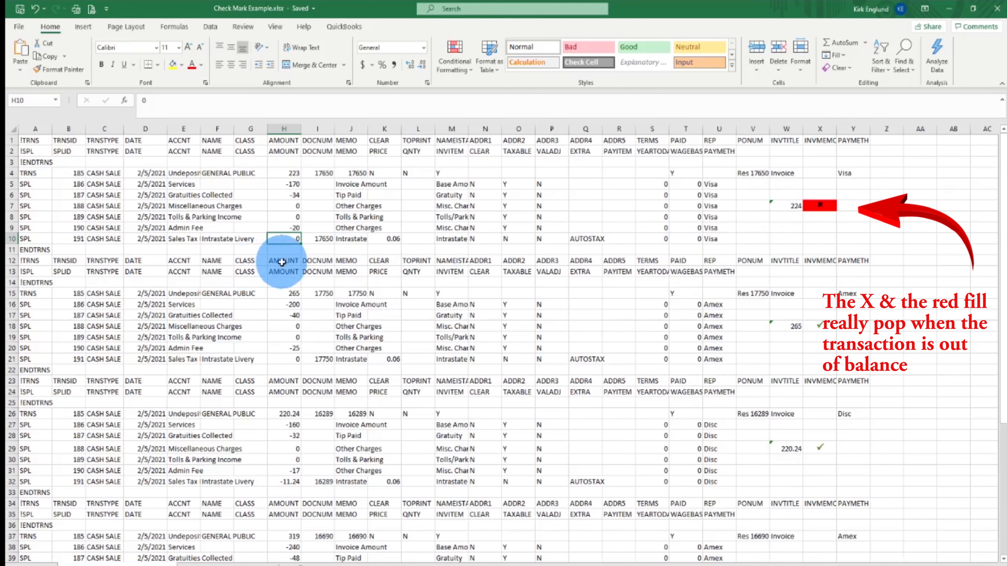
# Restore the first transaction's Admin Fee amount in H9 to -19
pyautogui.click(286, 228)
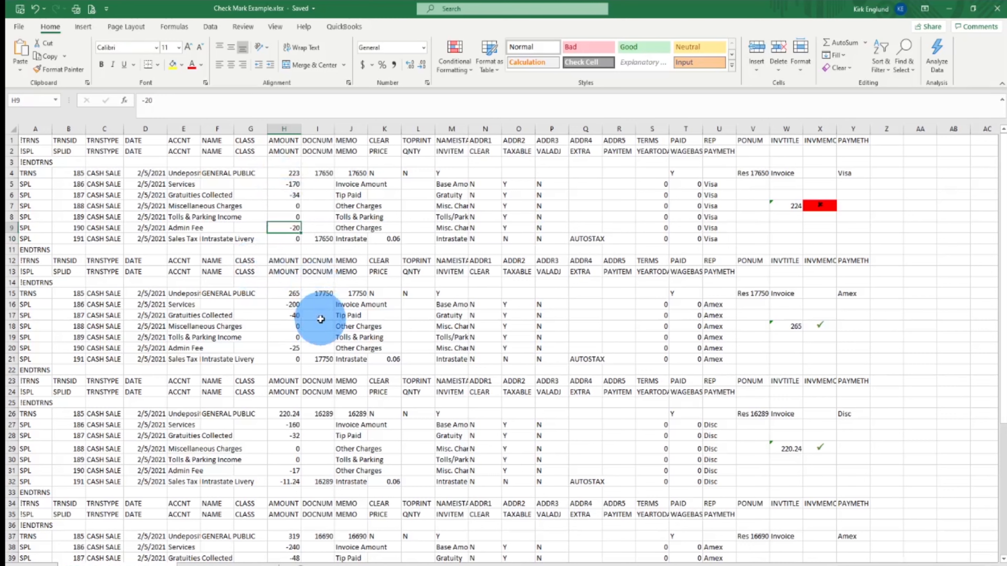
pyautogui.write('-19')
pyautogui.press('Return')
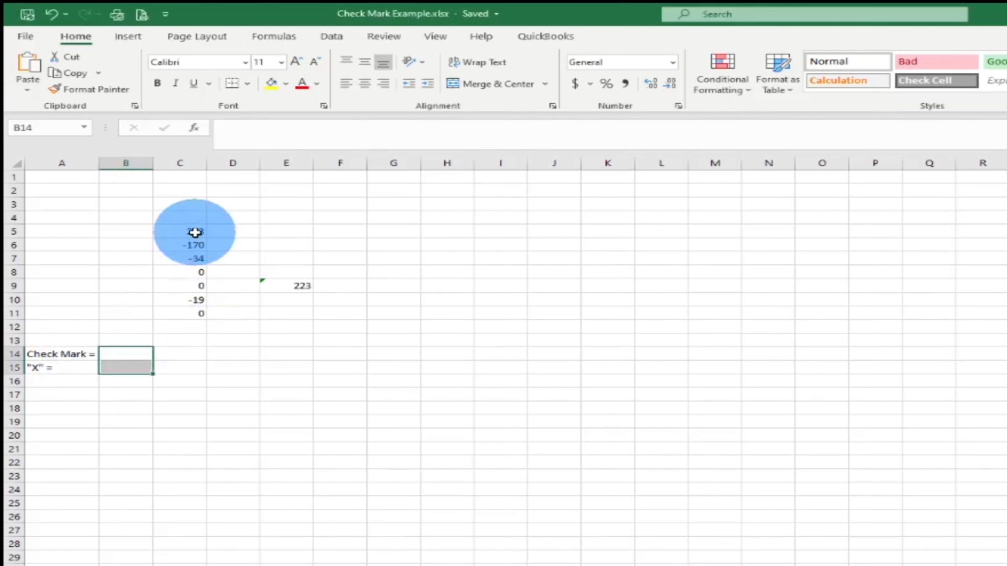
# Review the worksheet's total in C5, the line amounts in C6:C11 and the sum formula in E9
pyautogui.click(197, 234)
pyautogui.moveTo(196, 246); pyautogui.dragTo(196, 313)
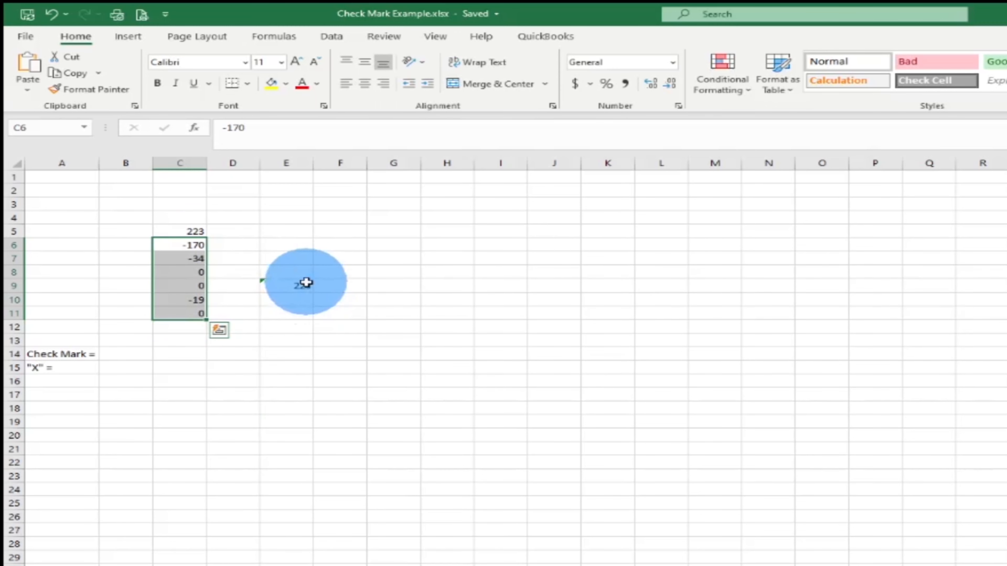
pyautogui.click(304, 286)
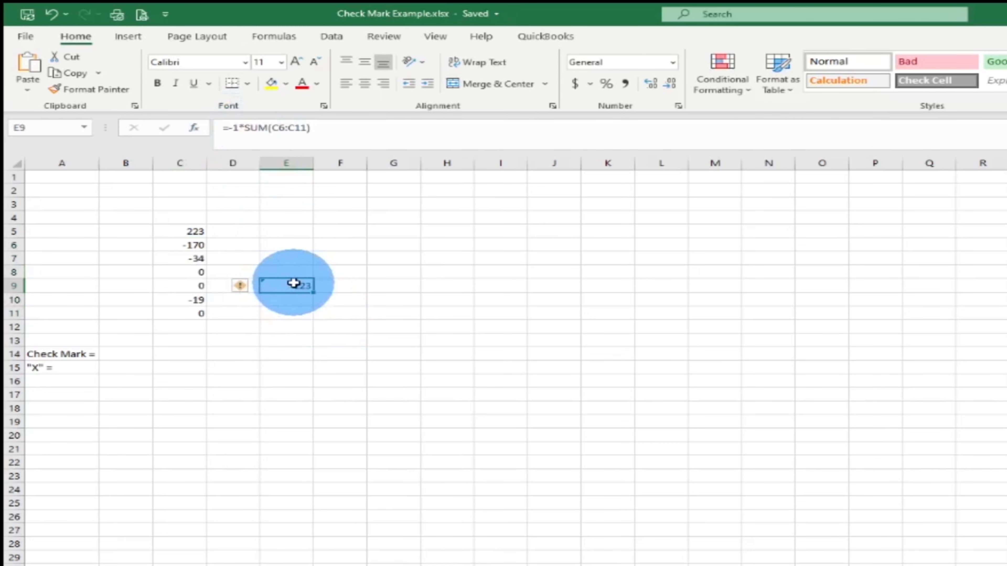
pyautogui.click(196, 231)
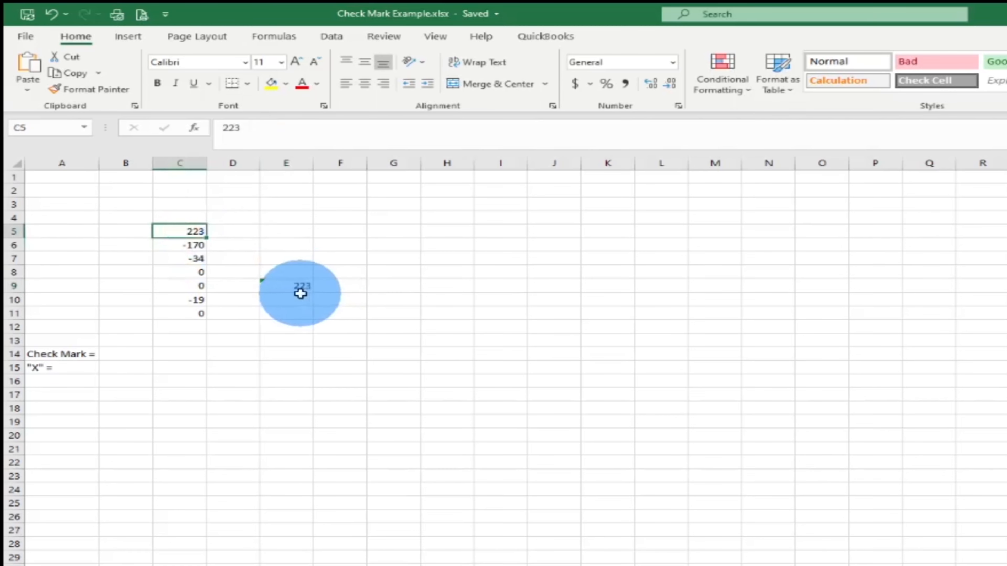
pyautogui.click(302, 286)
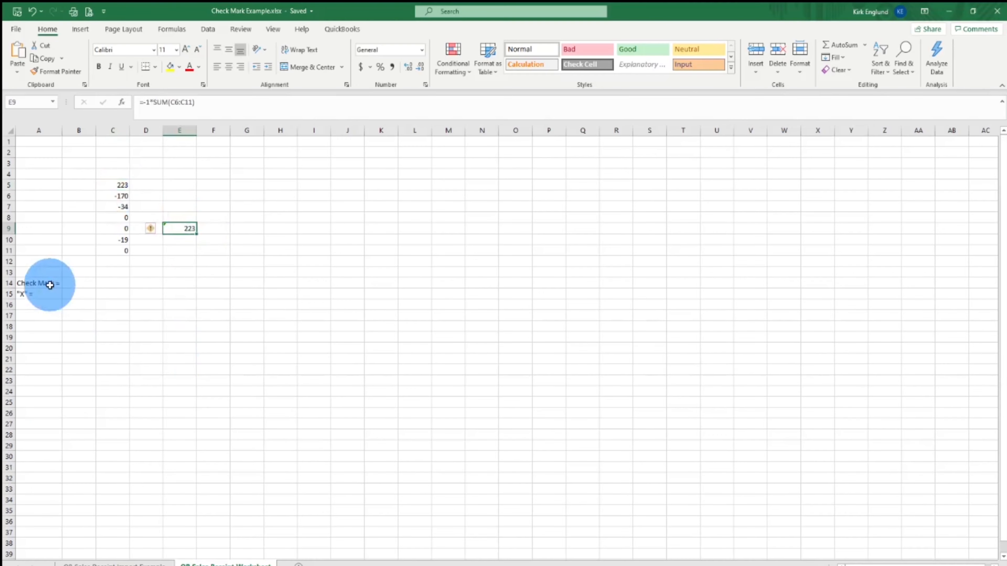
# Look up the Wingdings character codes of the check mark and the X among the insertable symbols, without inserting either
pyautogui.click(87, 286)
pyautogui.click(87, 296)
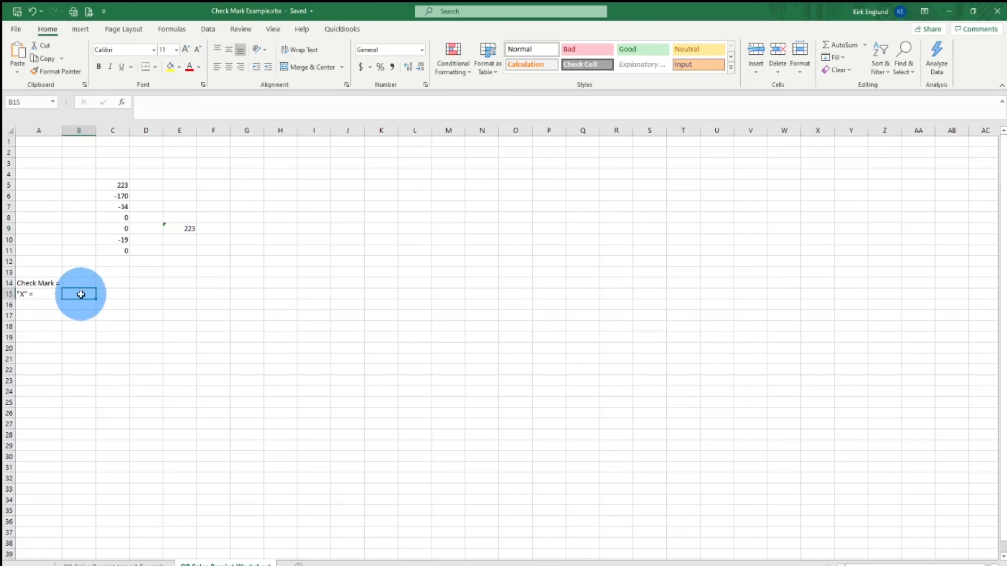
pyautogui.click(80, 28)
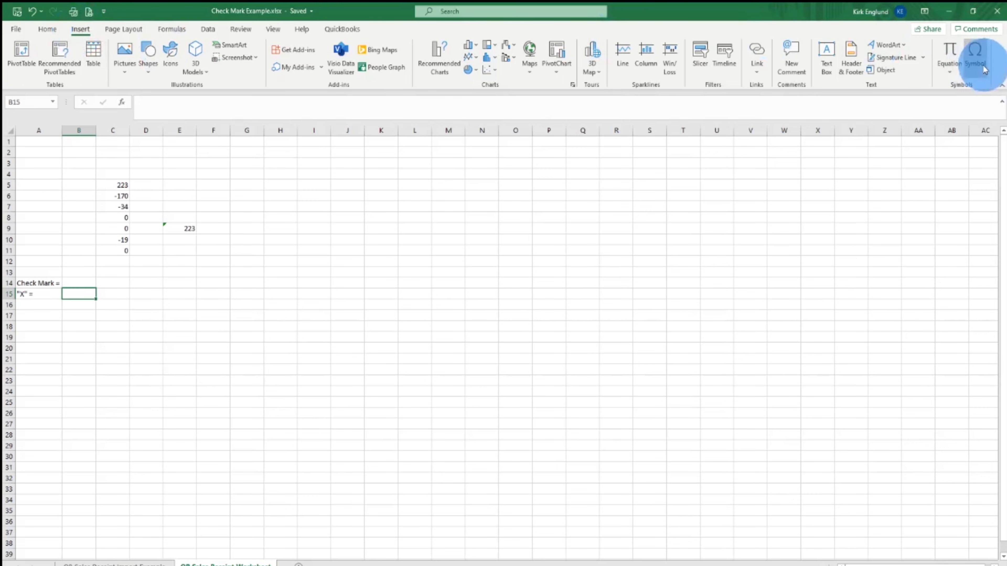
pyautogui.click(985, 57)
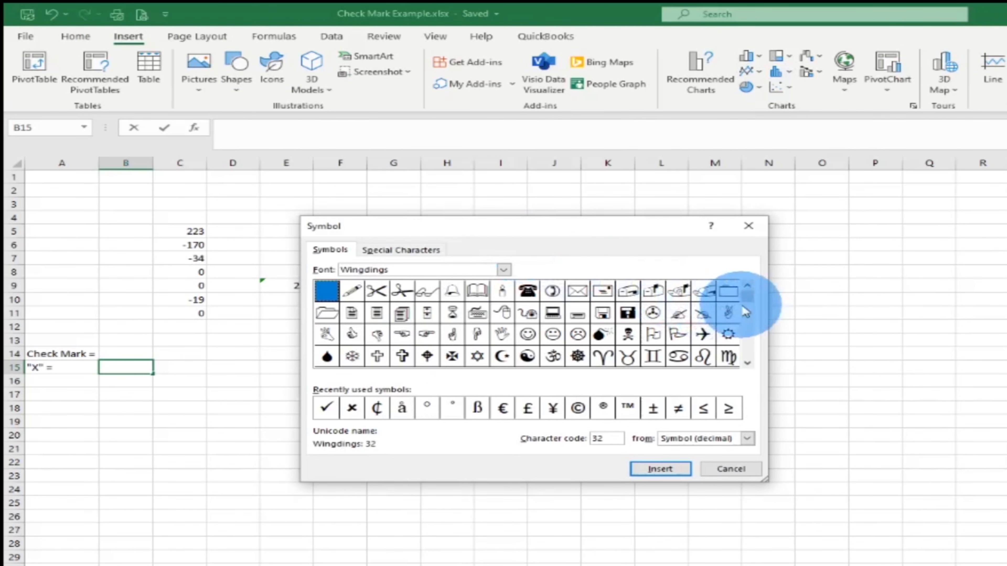
pyautogui.moveTo(753, 301); pyautogui.dragTo(748, 359)
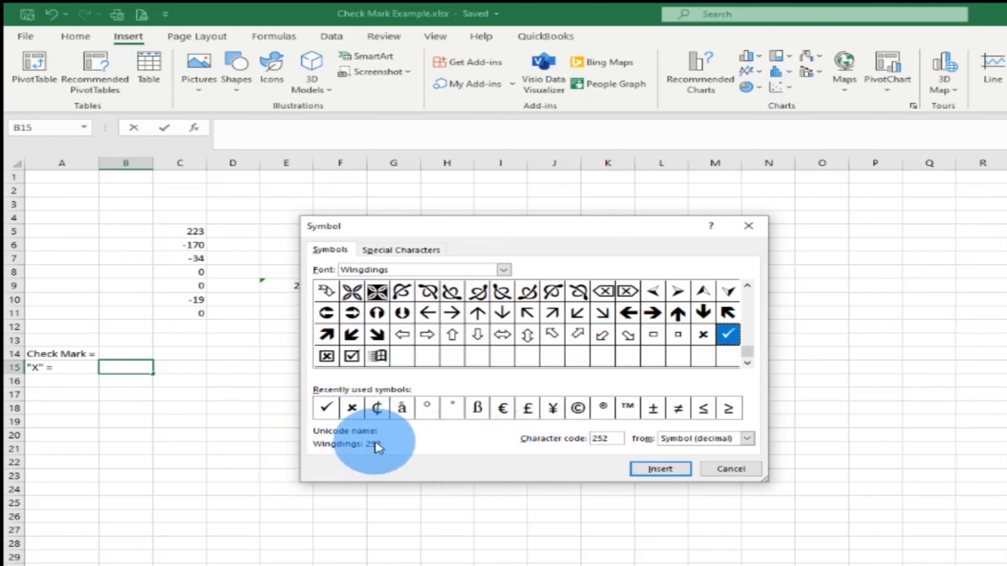
pyautogui.click(703, 335)
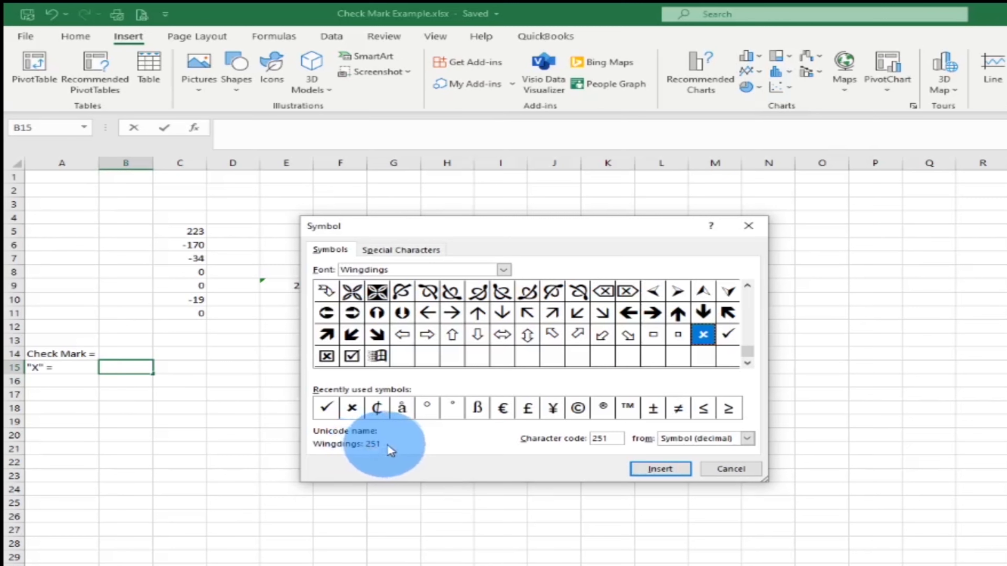
pyautogui.click(729, 469)
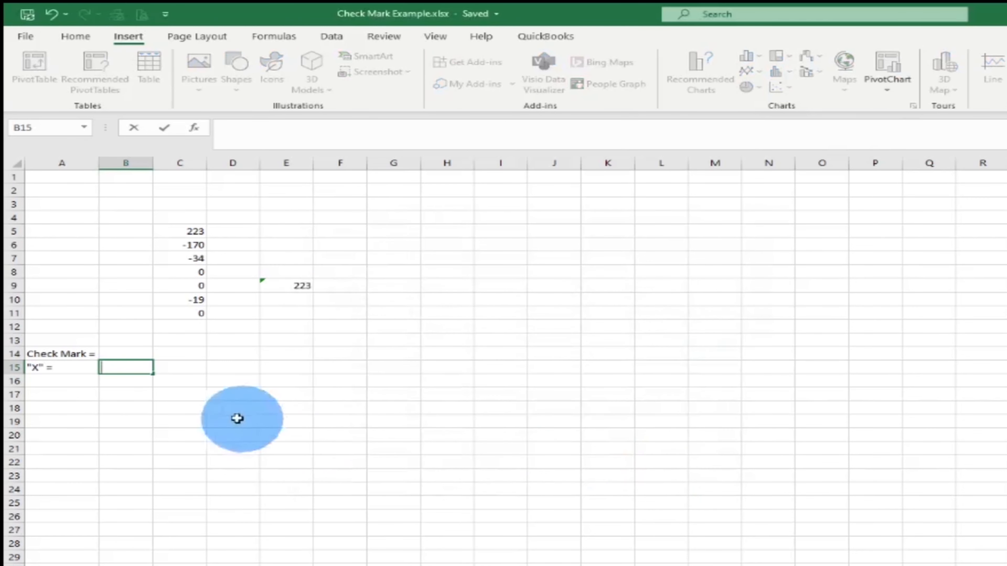
# Record the character codes beside their labels: 252 for the check mark in B14 and 251 for the X in B15
pyautogui.click(139, 354)
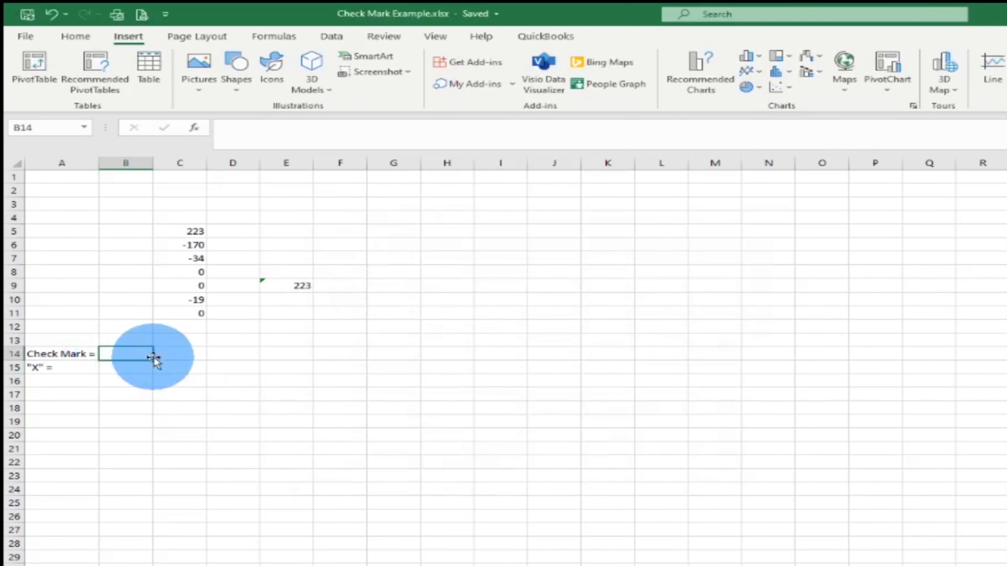
pyautogui.write('252')
pyautogui.press('Return')
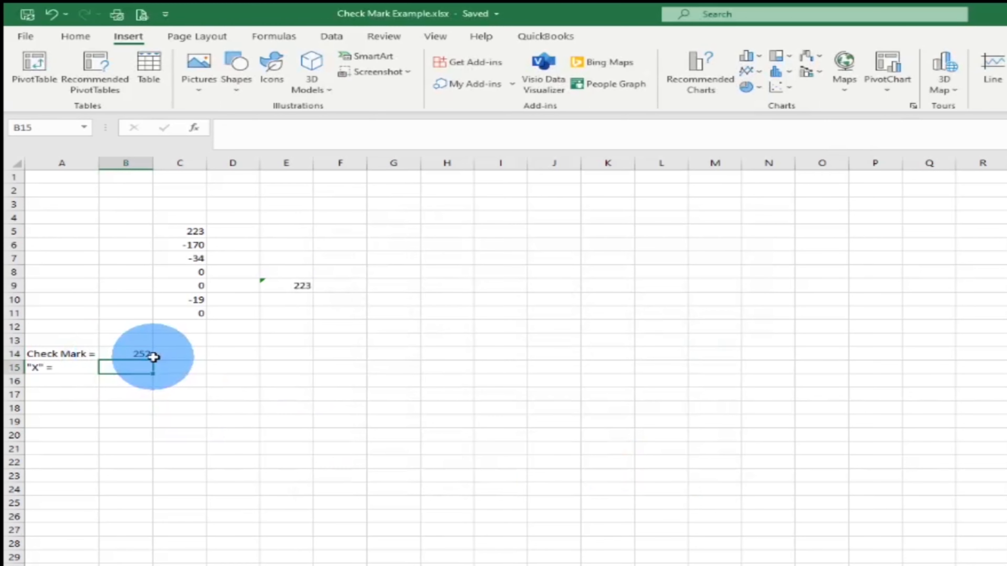
pyautogui.write('251')
pyautogui.press('Up')
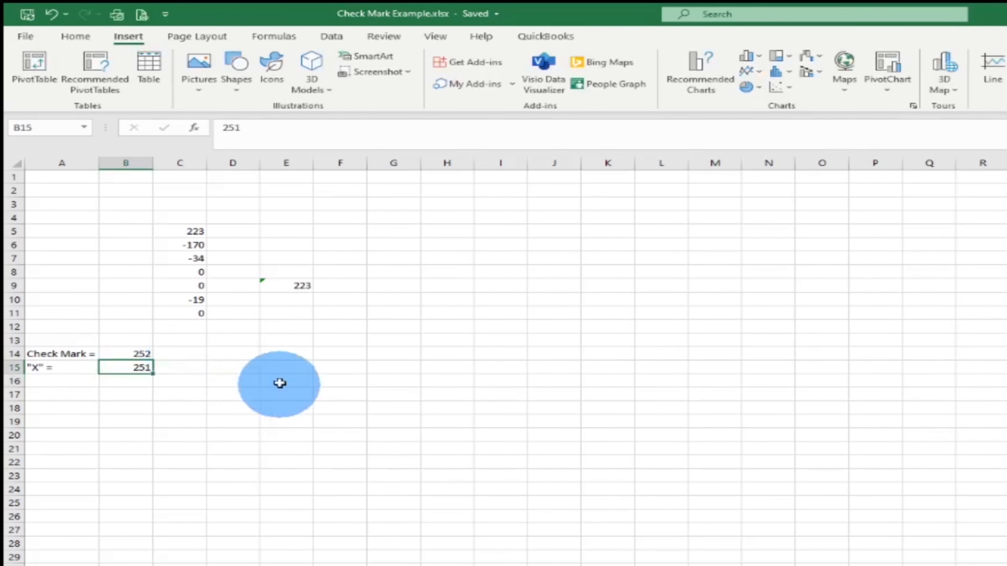
# Enter the formula =IF((E9=C5), CHAR(252), CHAR(251)) in F9 to compare the sum in E9 with the total in C5
pyautogui.click(354, 284)
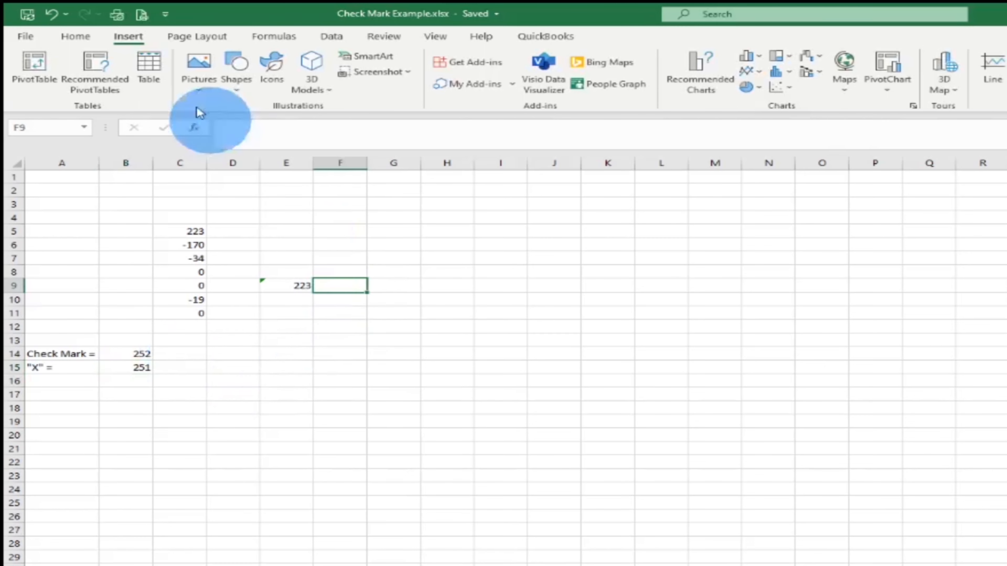
pyautogui.click(77, 38)
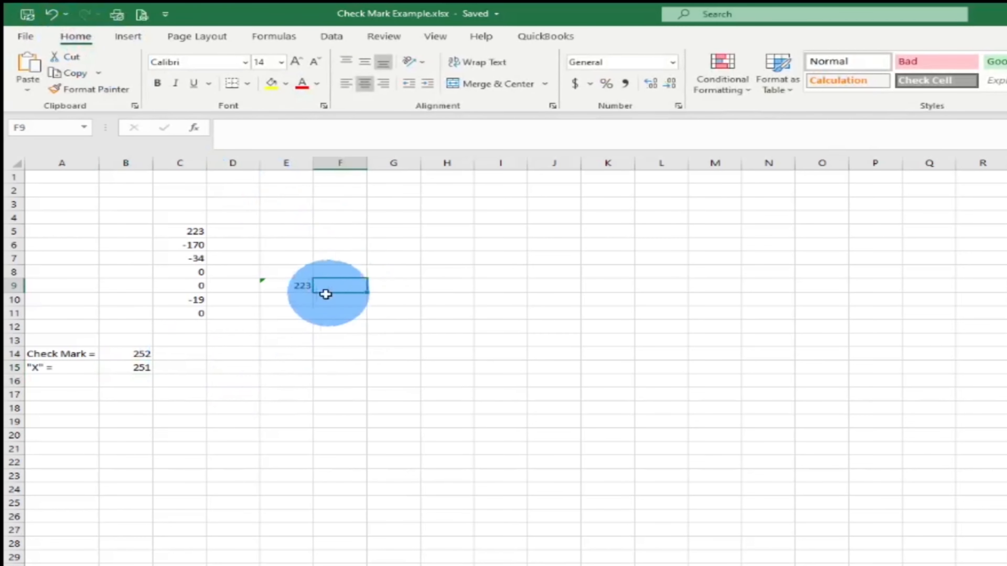
pyautogui.click(299, 286)
pyautogui.click(197, 232)
pyautogui.click(299, 288)
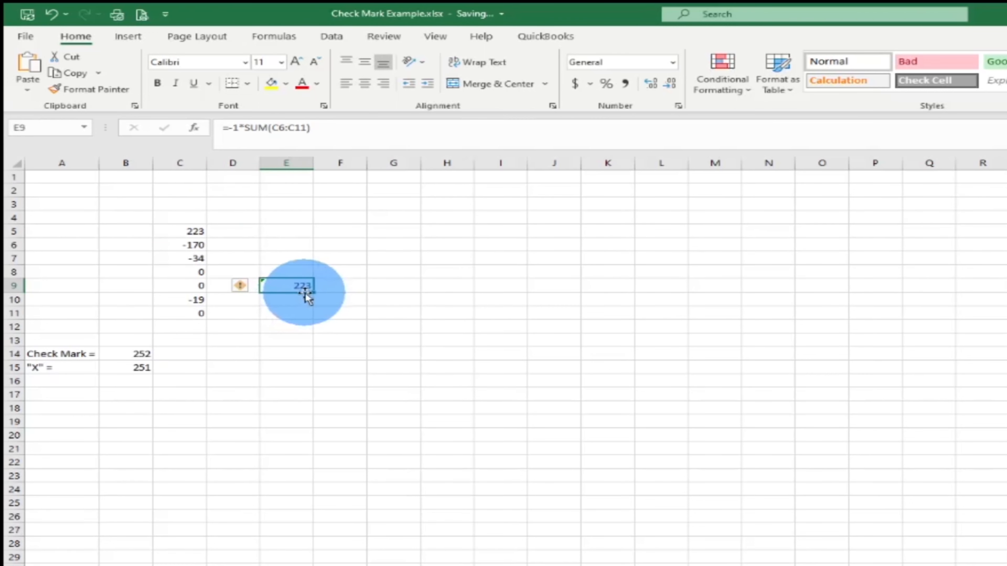
pyautogui.click(349, 285)
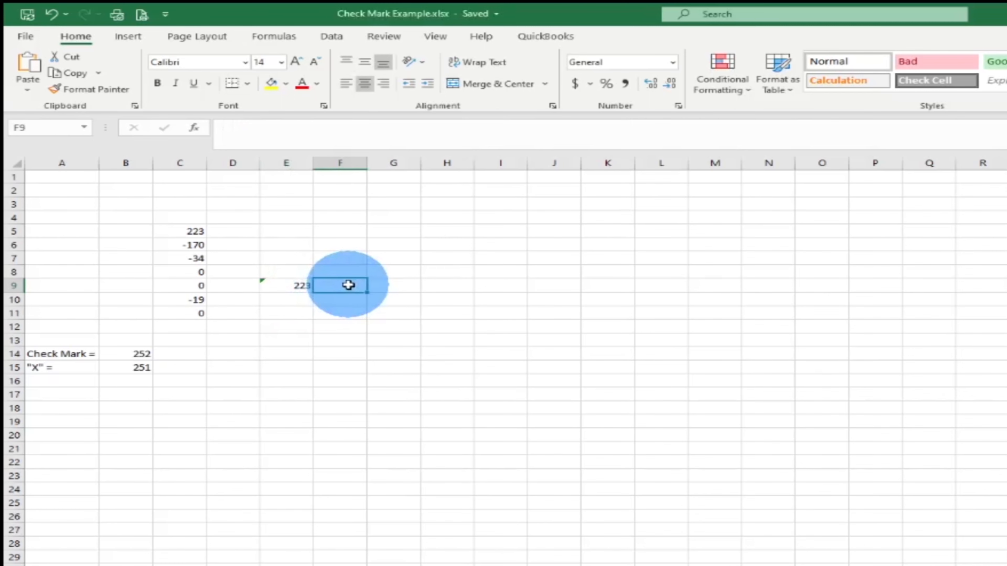
pyautogui.write('=')
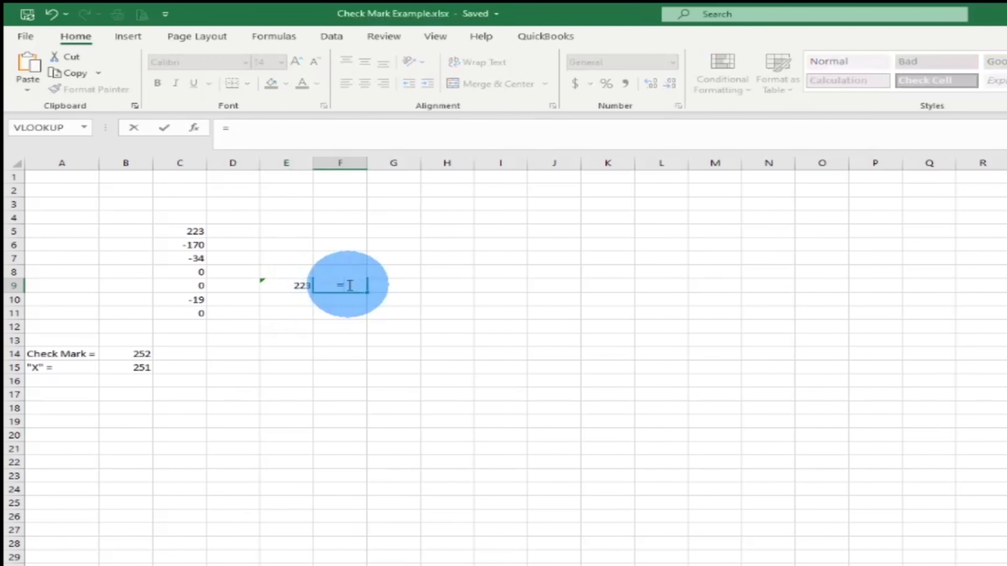
pyautogui.write('if(')
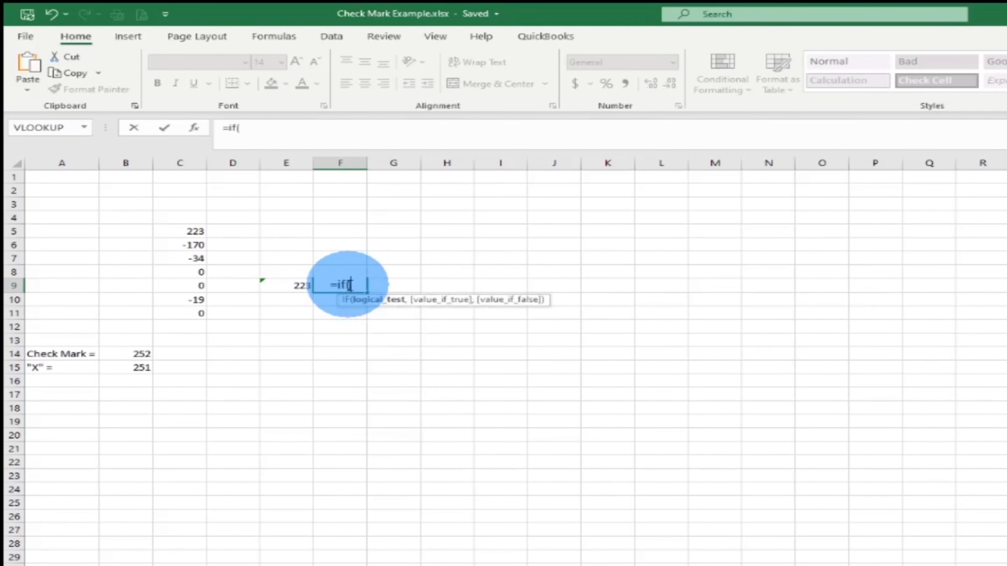
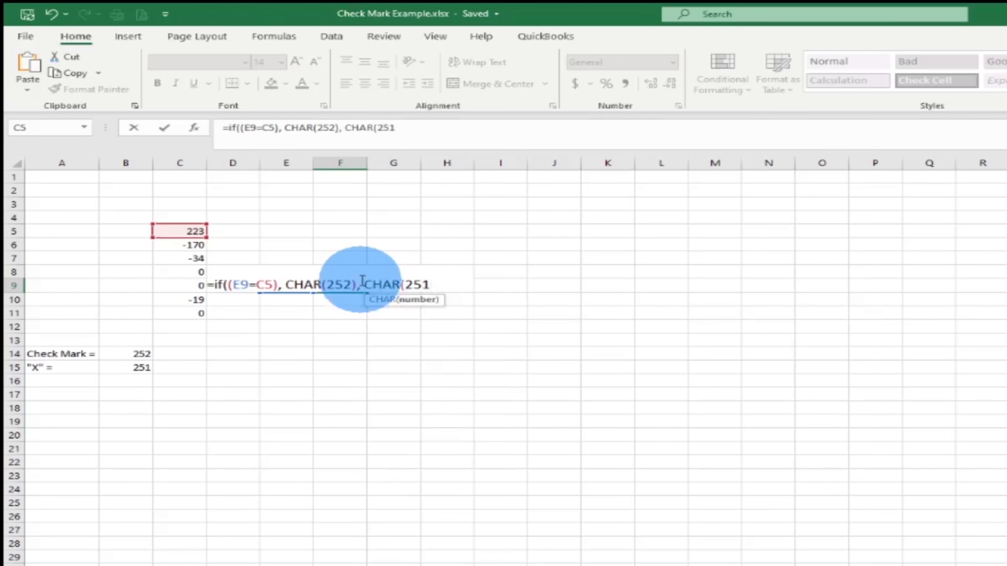
pyautogui.write(')')
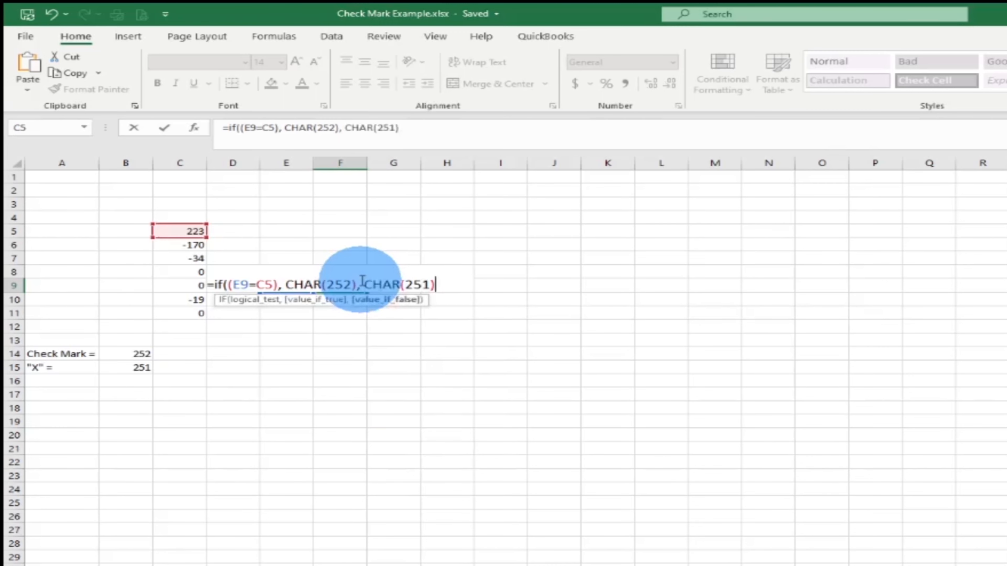
pyautogui.write(')')
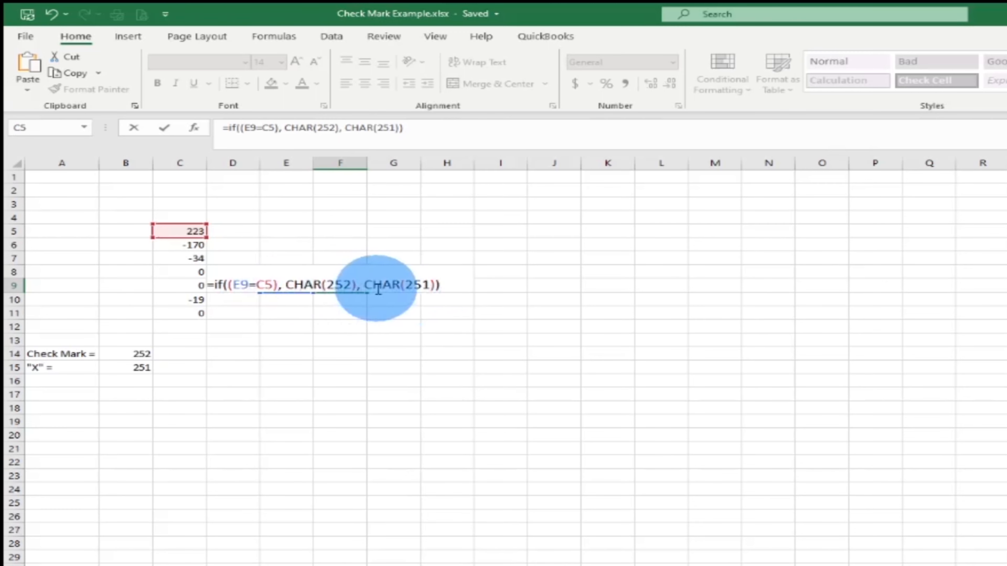
pyautogui.press('Return')
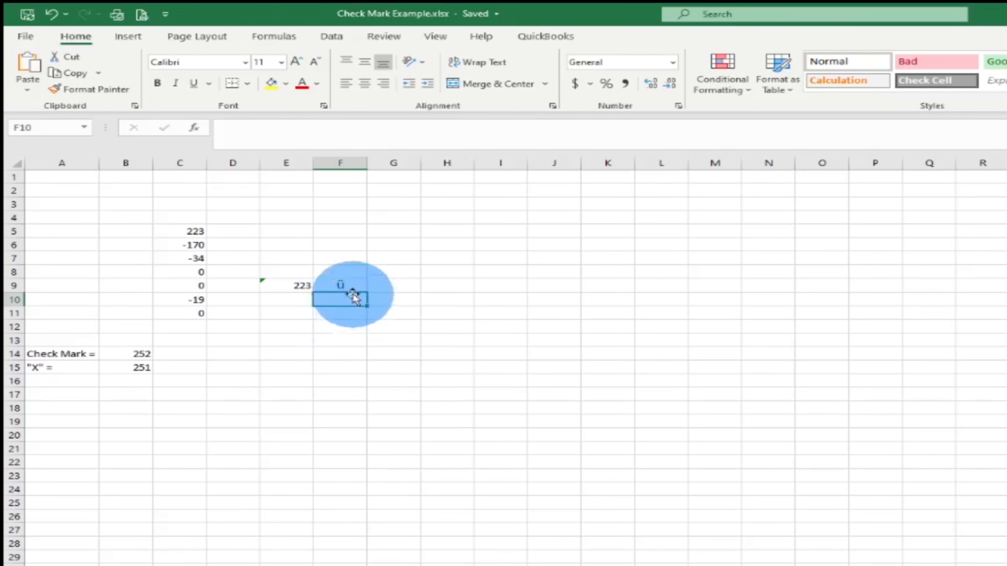
# Set the font of the formula cell F9 to Wingdings
pyautogui.click(352, 285)
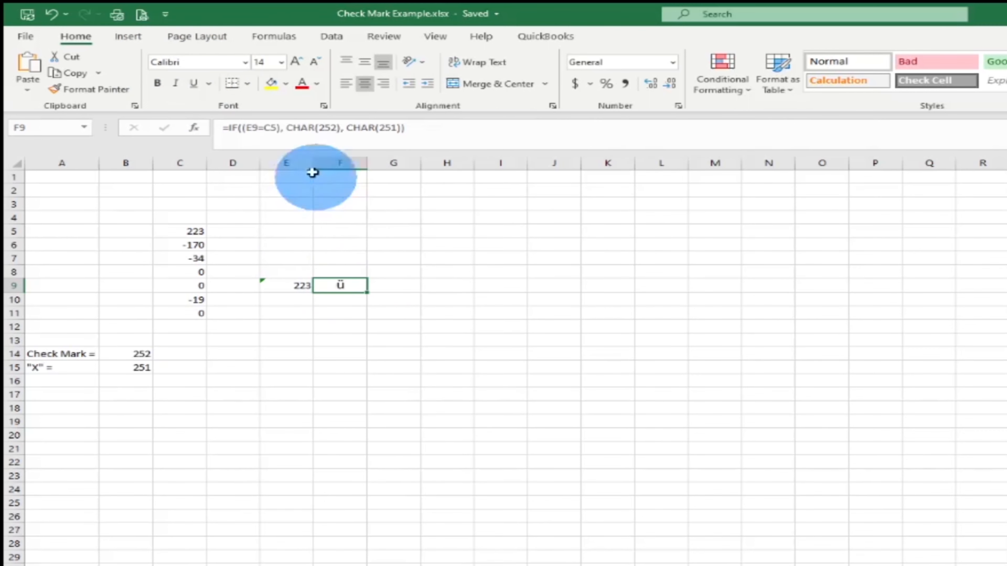
pyautogui.click(245, 63)
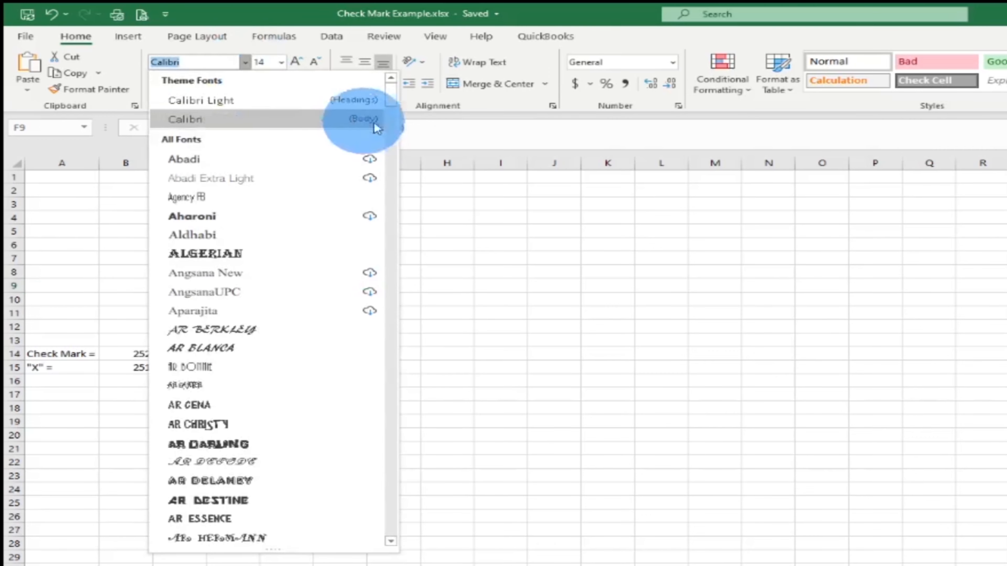
pyautogui.moveTo(392, 97); pyautogui.dragTo(393, 517)
pyautogui.click(181, 432)
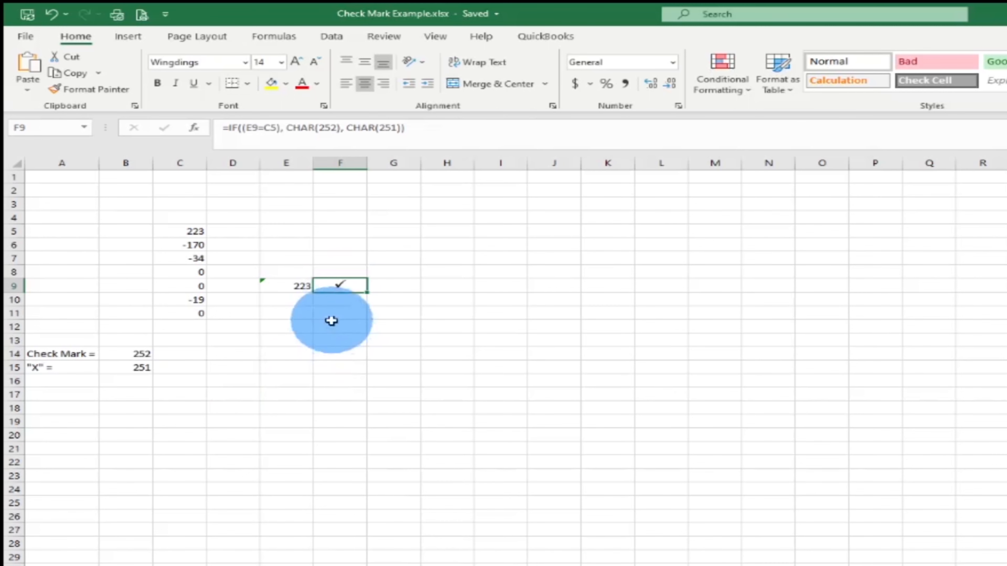
# Test the formula by changing the amount in C10 to -20, and check the sum in E9 and the symbol in F9
pyautogui.click(196, 300)
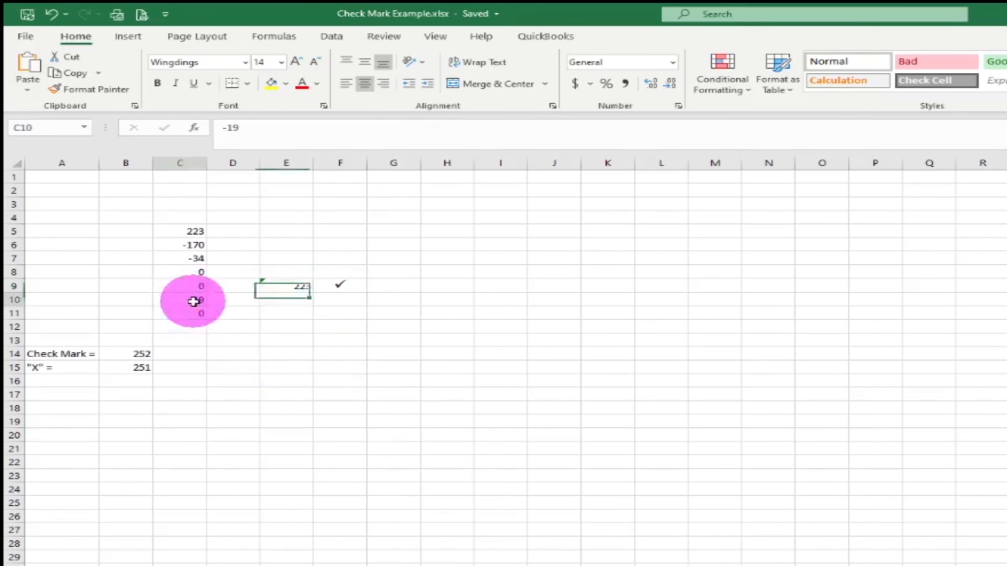
pyautogui.write('-20')
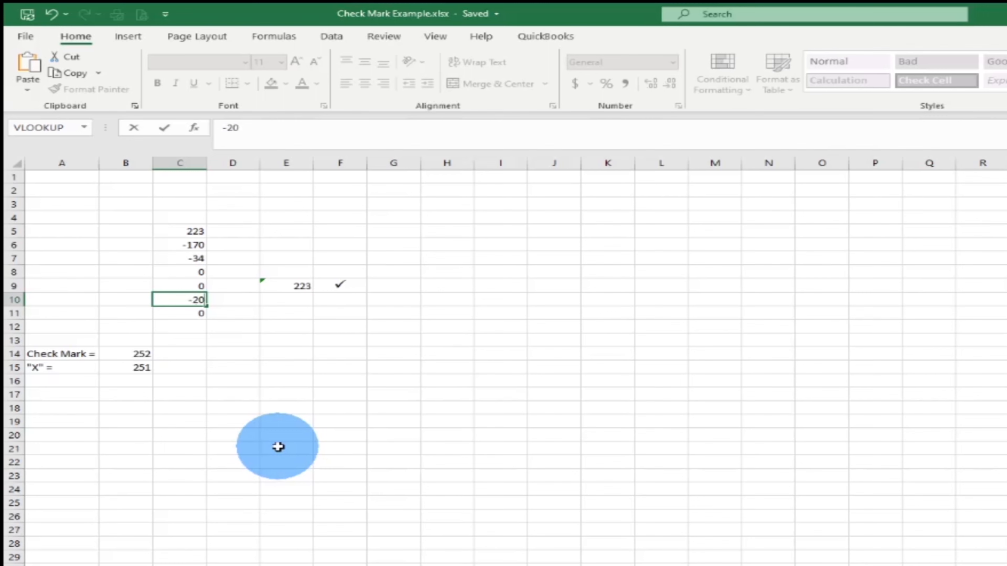
pyautogui.press('Return')
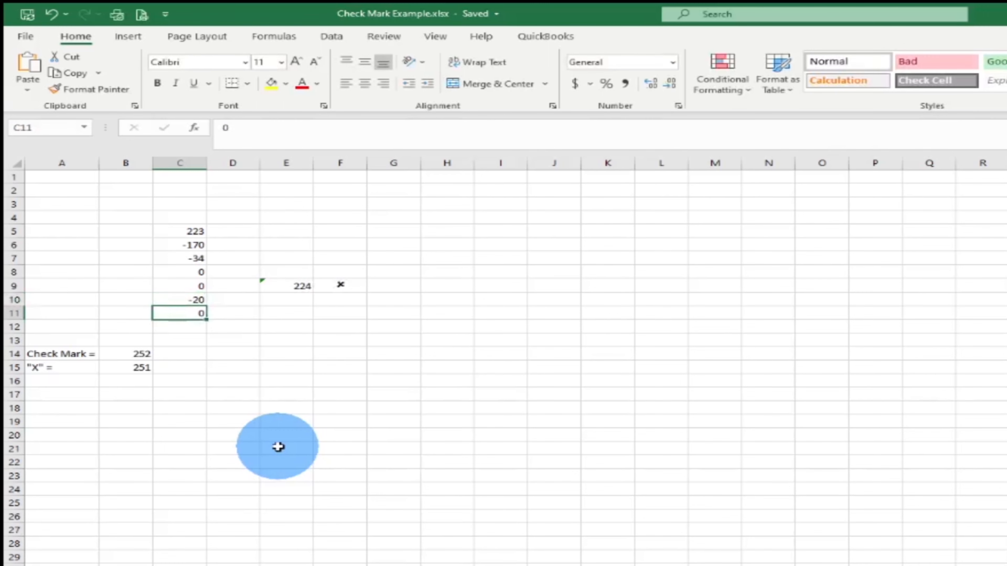
pyautogui.click(287, 291)
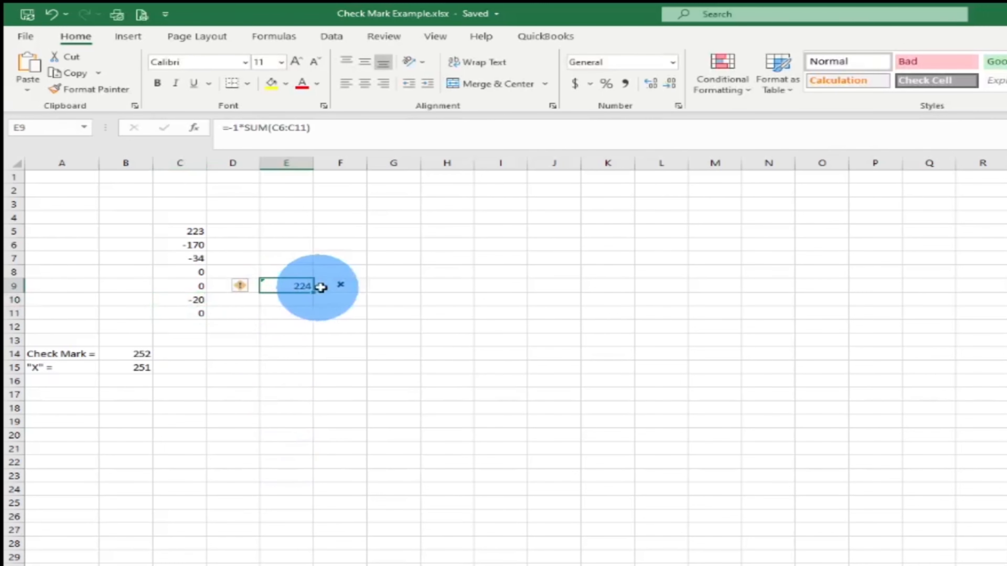
pyautogui.click(333, 291)
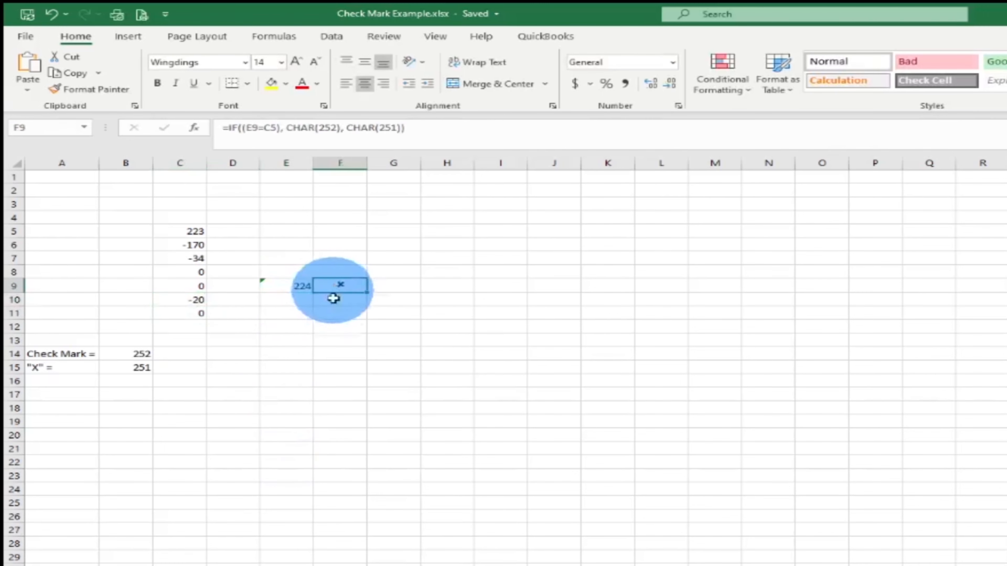
# Restore the amount in C10 to -19
pyautogui.click(192, 301)
pyautogui.write('-1')
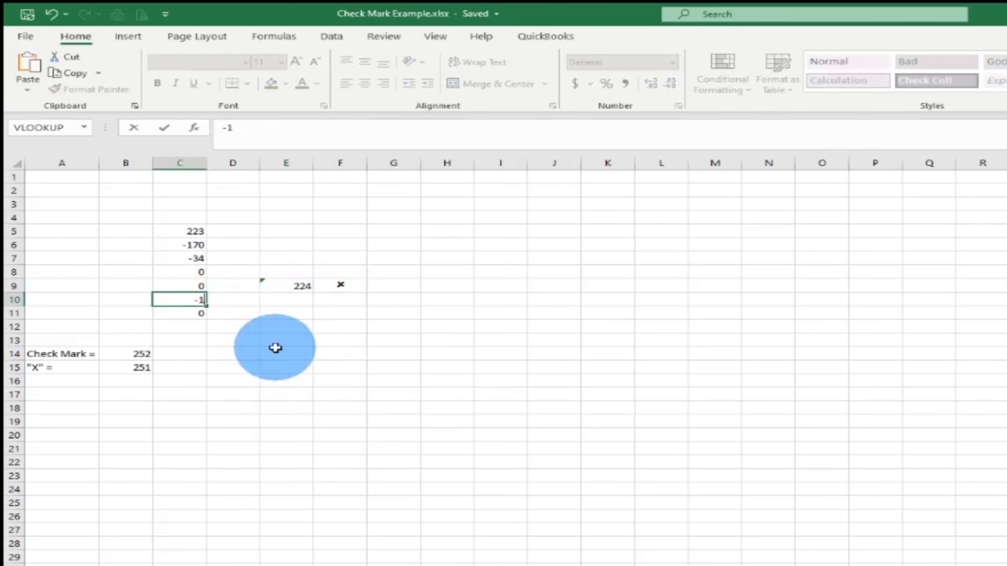
pyautogui.press('Return')
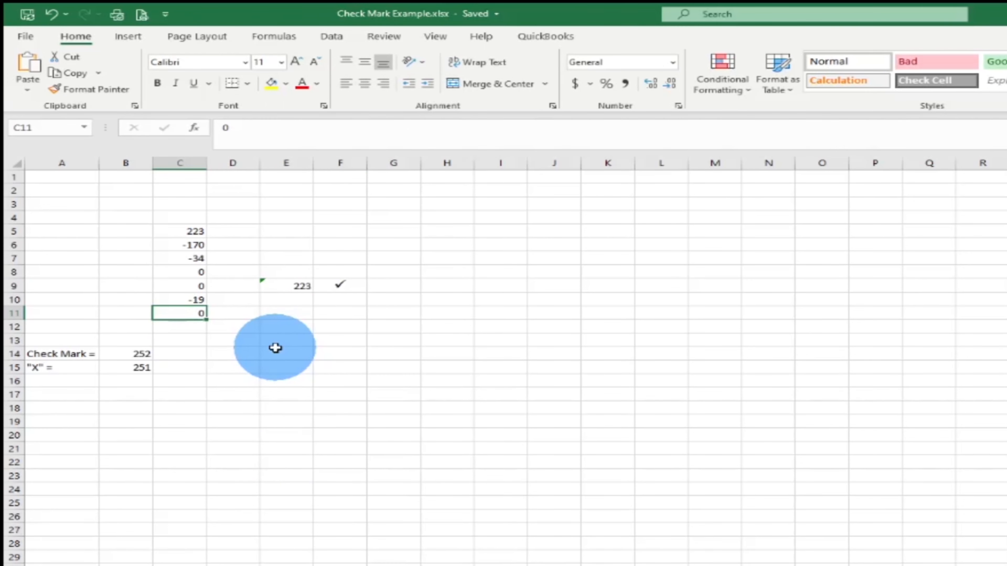
# Start a new conditional formatting rule for F9 that formats only cells whose value is equal to =CHAR(252)
pyautogui.click(355, 285)
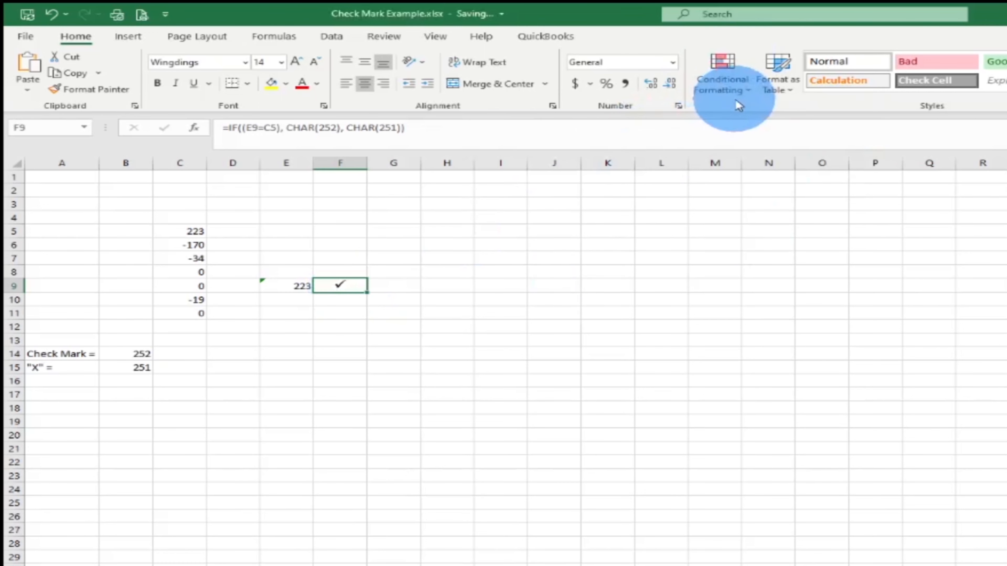
pyautogui.click(733, 89)
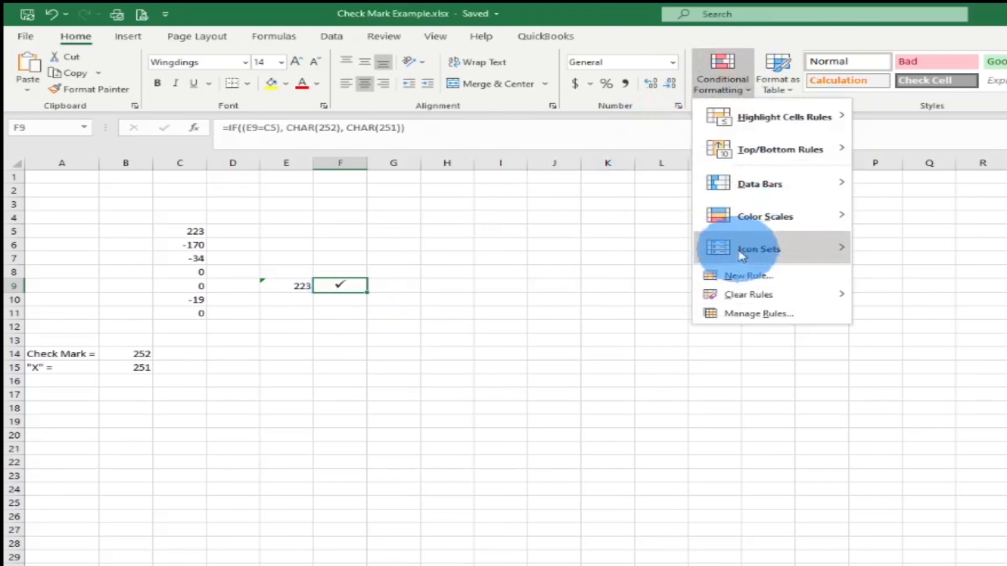
pyautogui.click(732, 283)
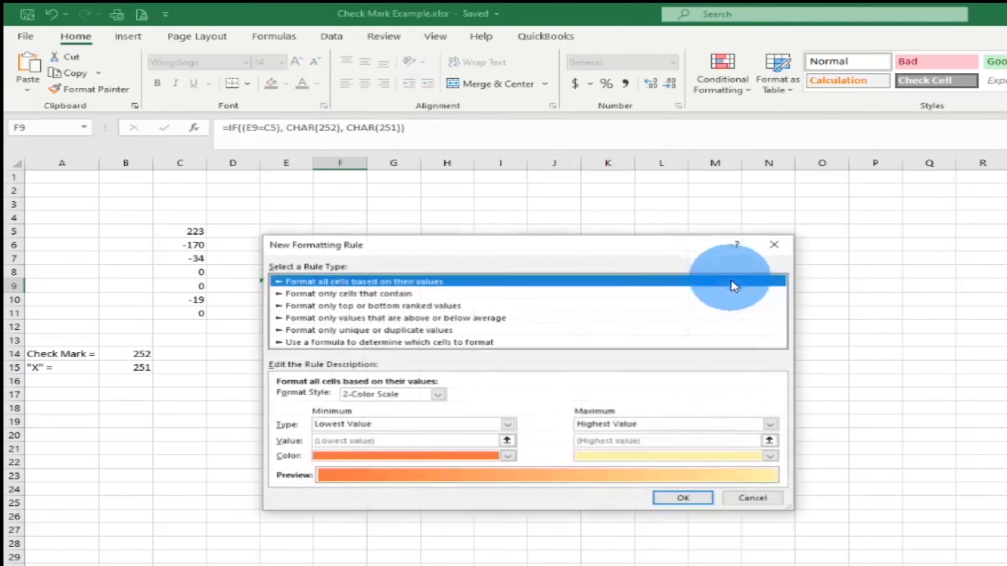
pyautogui.moveTo(520, 279); pyautogui.dragTo(569, 284)
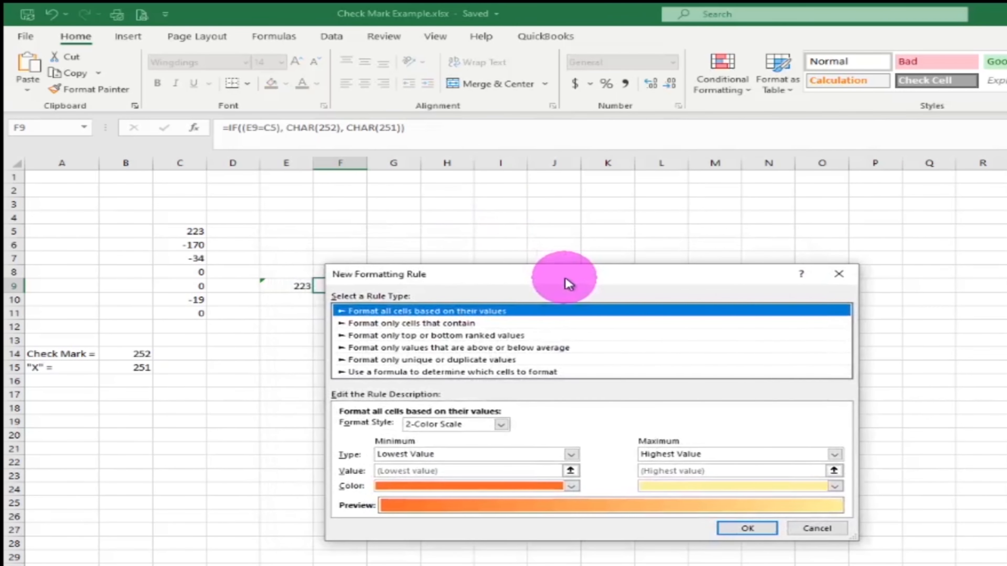
pyautogui.click(413, 323)
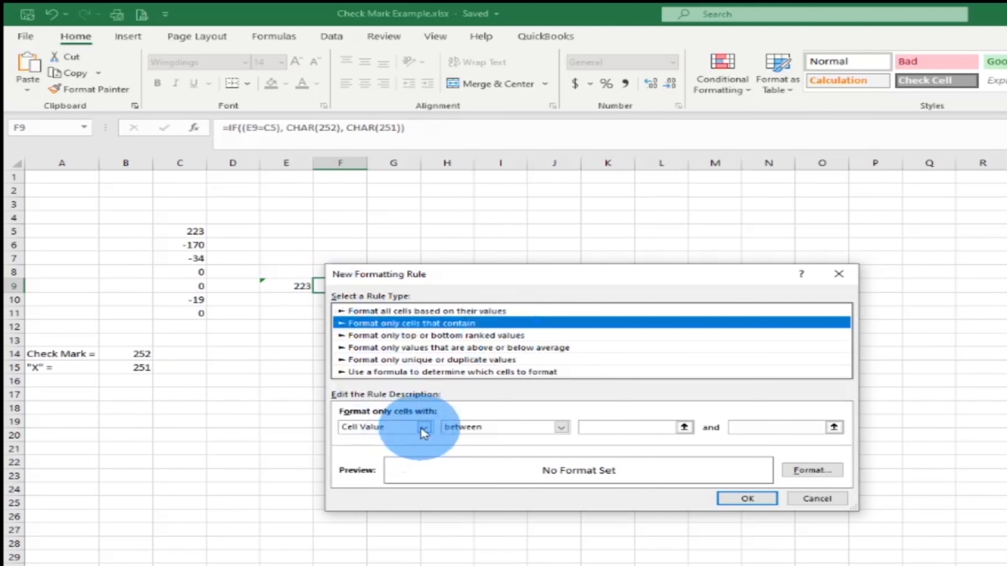
pyautogui.click(559, 427)
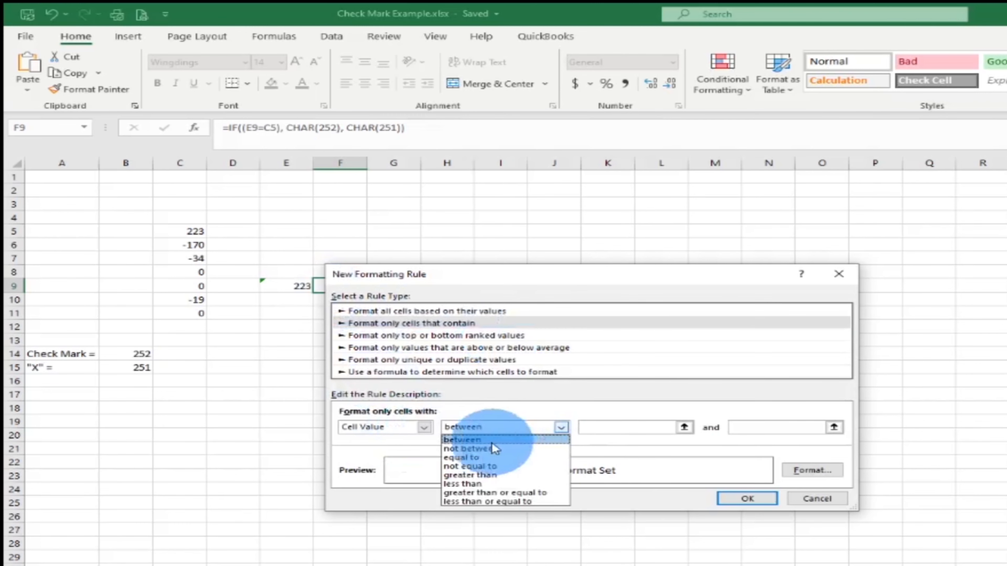
pyautogui.click(476, 458)
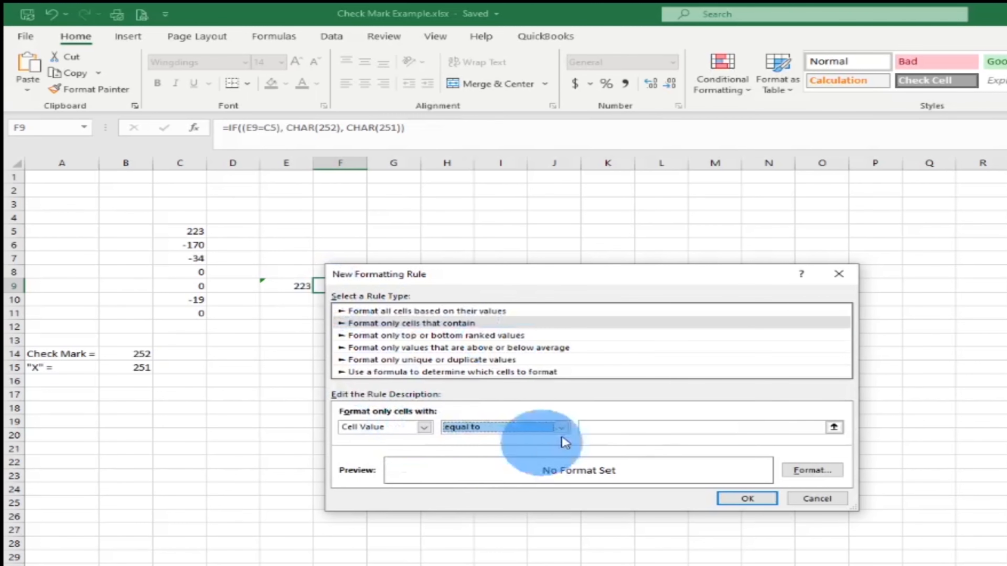
pyautogui.click(621, 430)
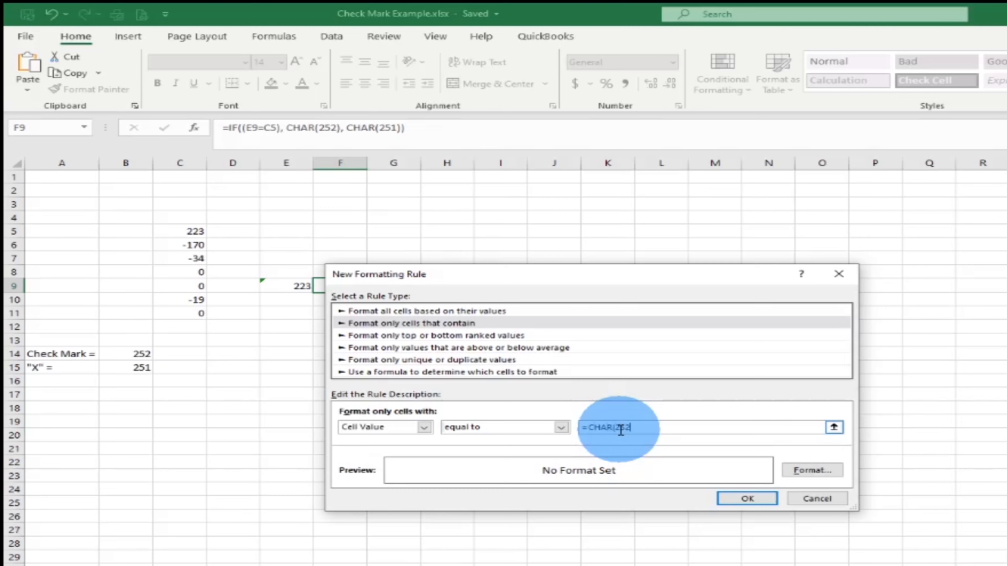
# Give the check mark rule a bold, dark green font and apply the rule to F9
pyautogui.click(811, 472)
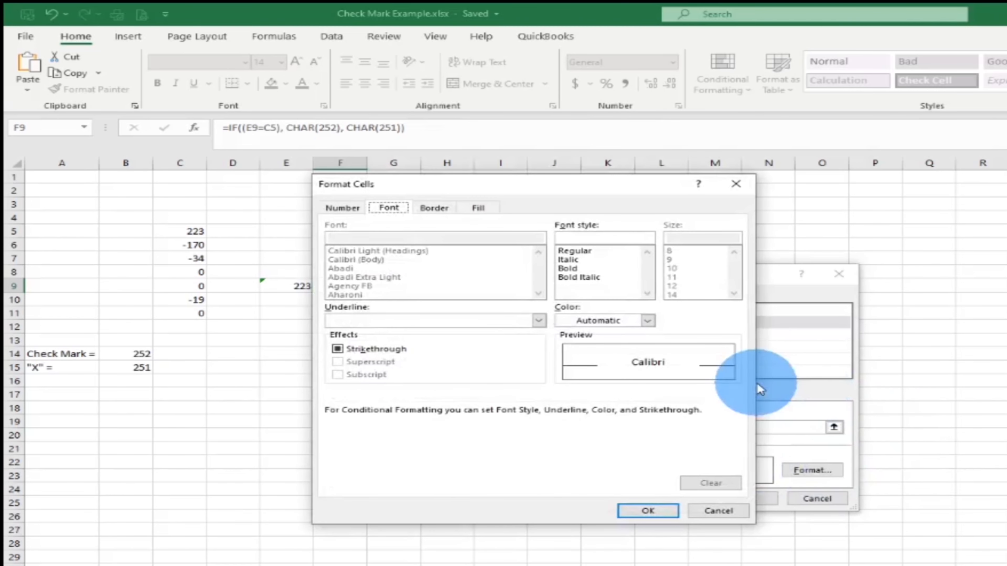
pyautogui.click(571, 269)
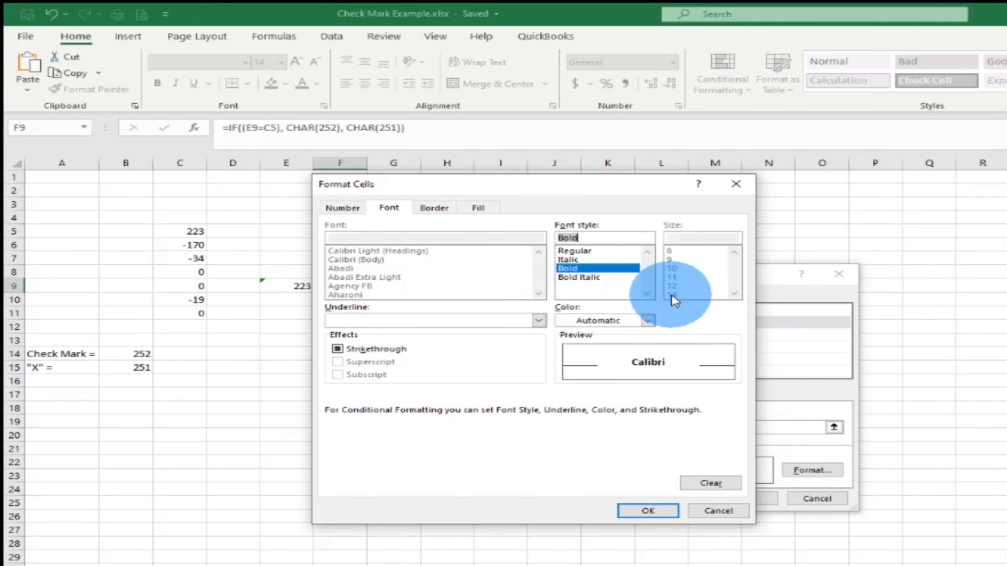
pyautogui.click(648, 321)
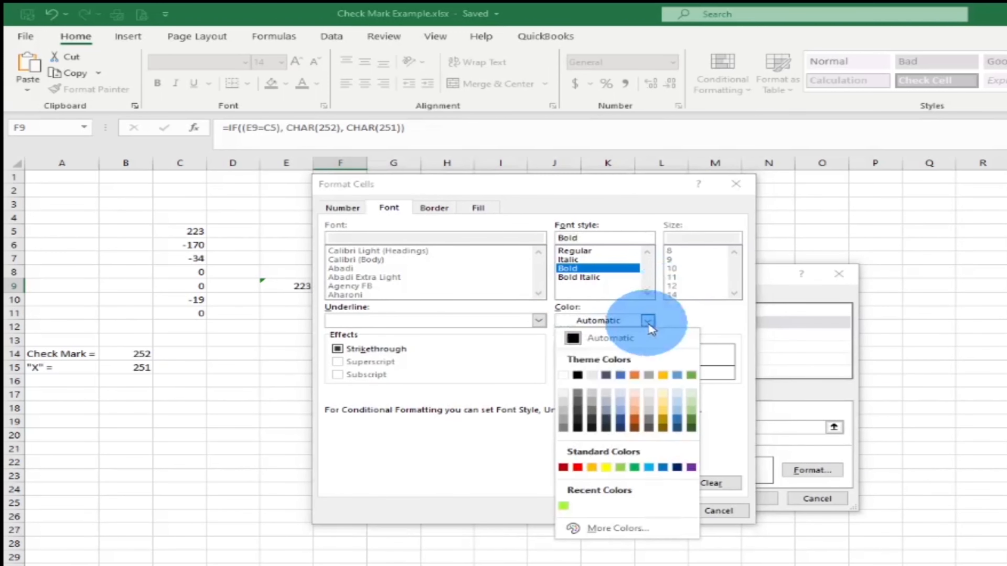
pyautogui.click(691, 417)
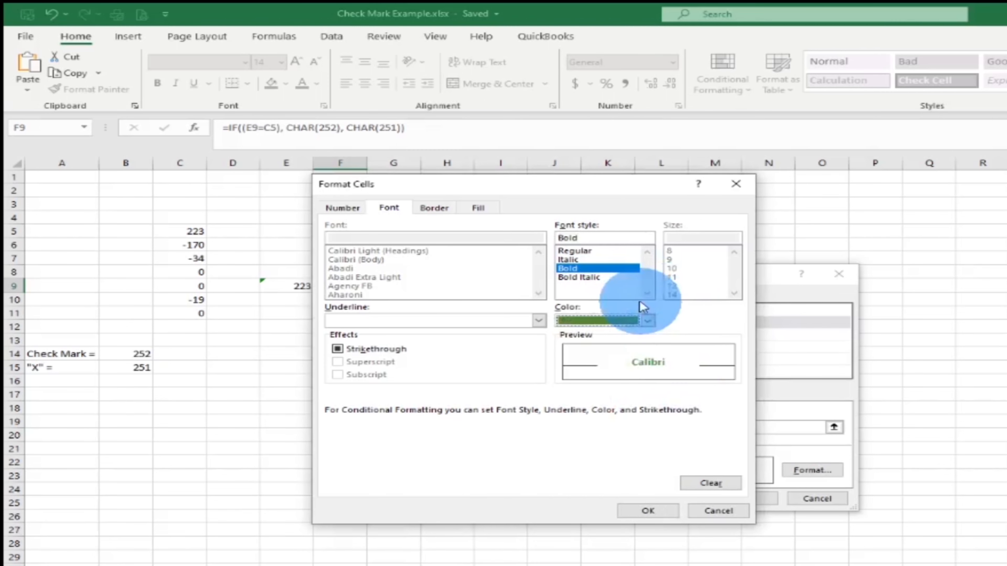
pyautogui.click(650, 511)
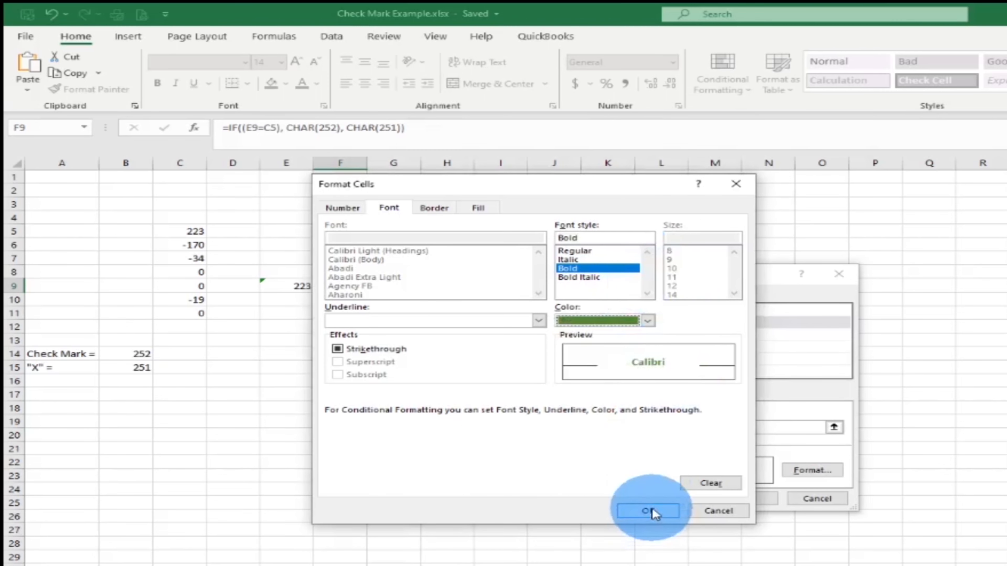
pyautogui.click(748, 501)
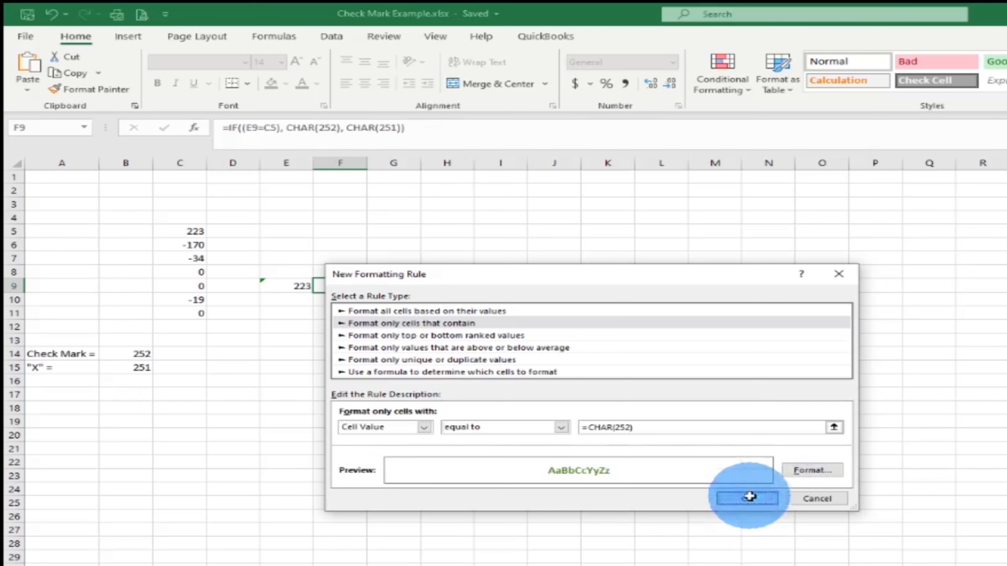
pyautogui.click(256, 303)
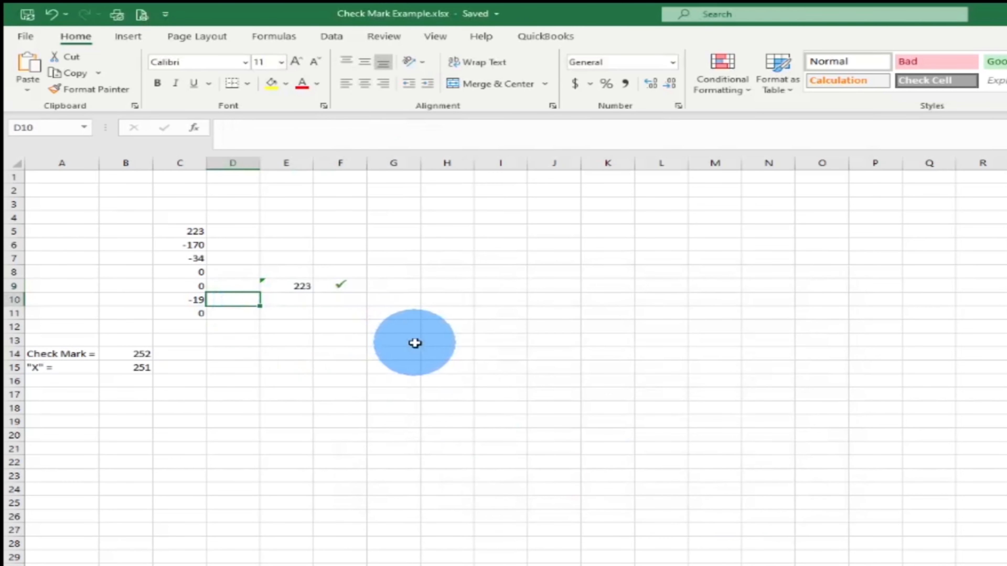
# Start another conditional formatting rule for F9 that formats only cells whose value is equal to =CHAR(251)
pyautogui.click(342, 287)
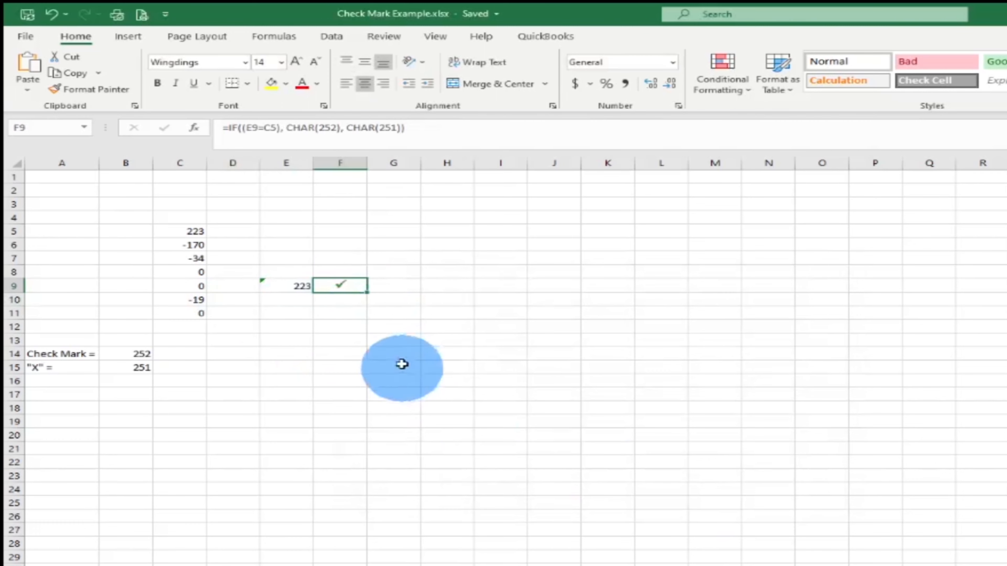
pyautogui.click(720, 89)
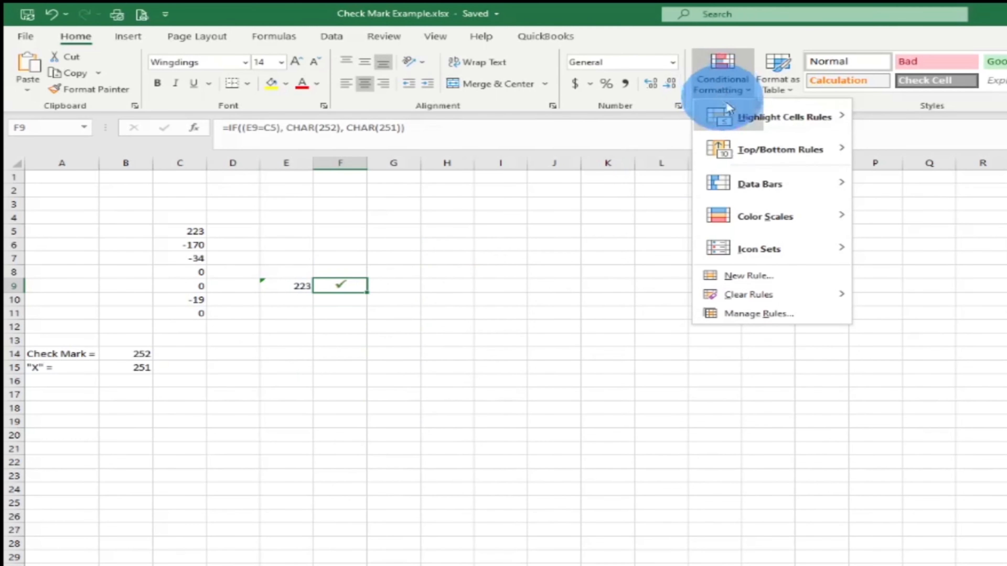
pyautogui.click(760, 280)
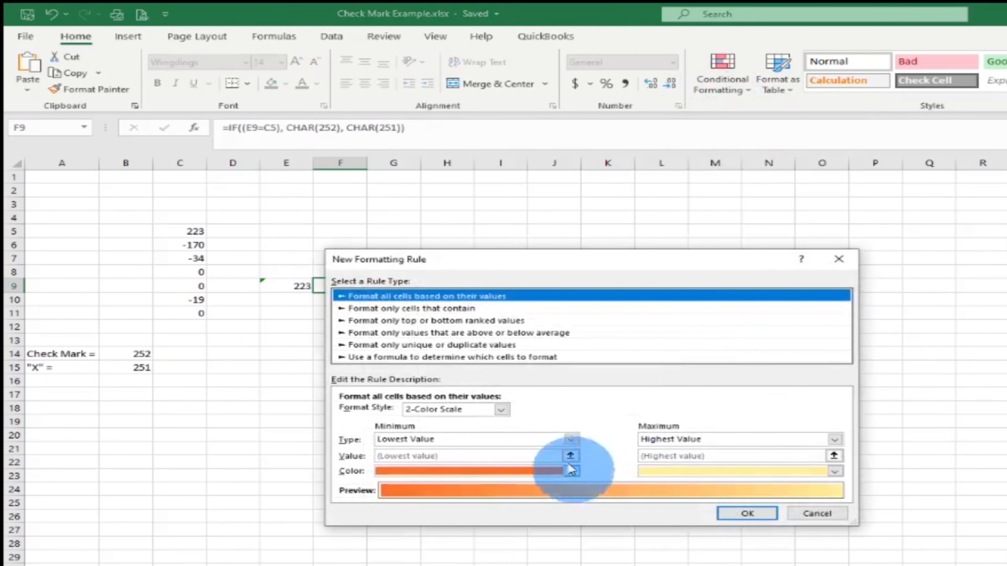
pyautogui.click(412, 310)
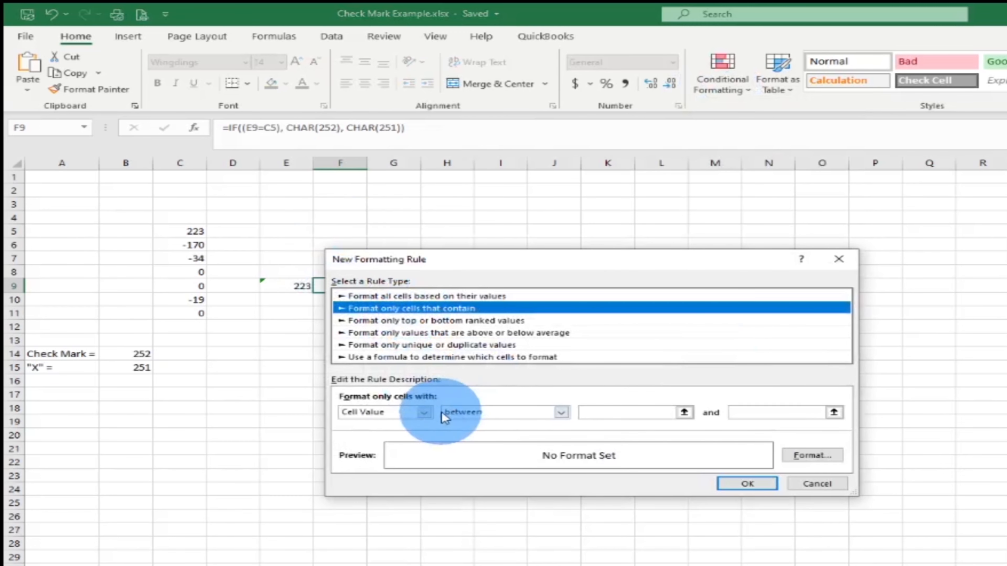
pyautogui.click(560, 413)
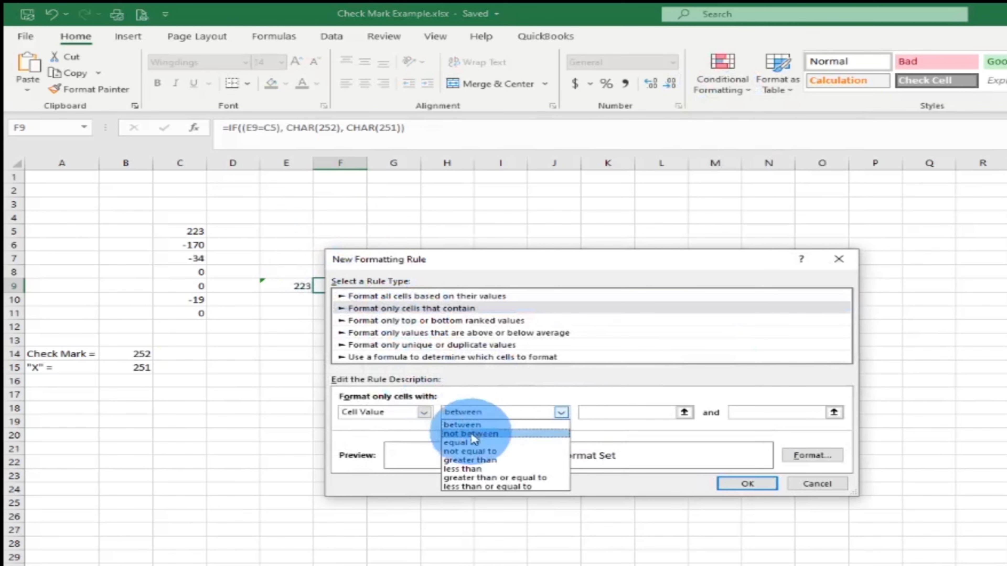
pyautogui.click(487, 453)
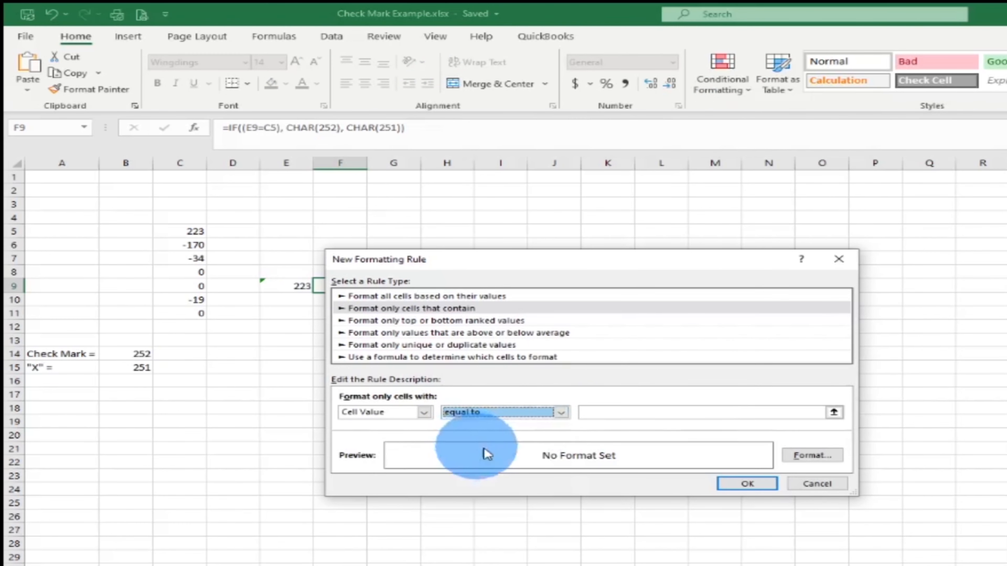
pyautogui.click(602, 414)
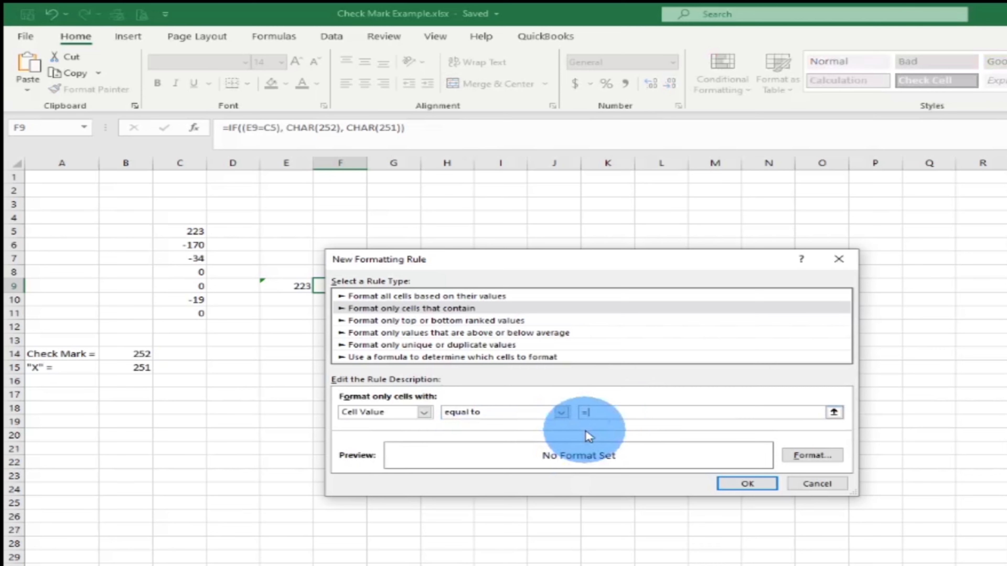
pyautogui.write('=CHAR(251)')
# Give the X rule a bold font with a red background fill and apply the rule to F9
pyautogui.click(812, 457)
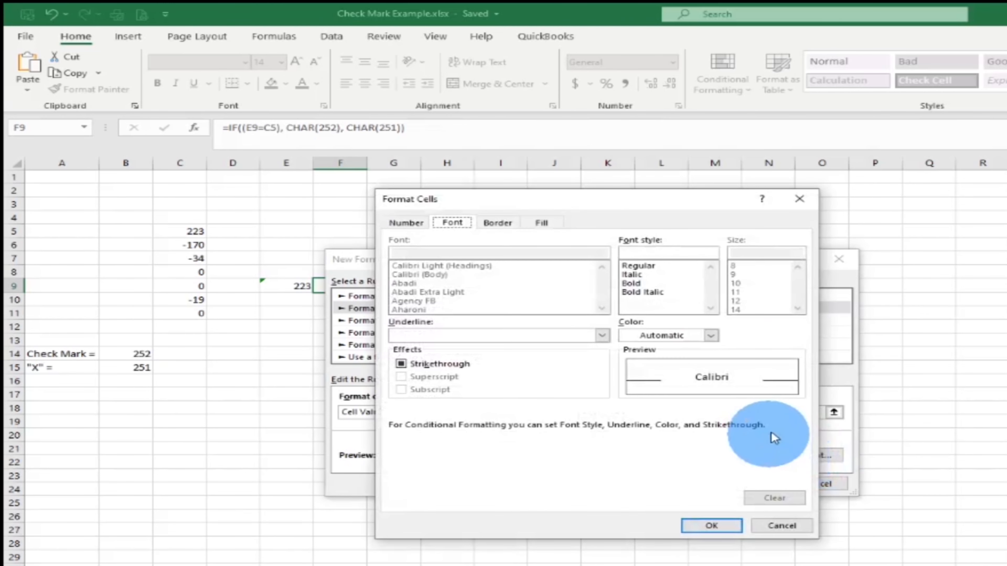
pyautogui.click(638, 283)
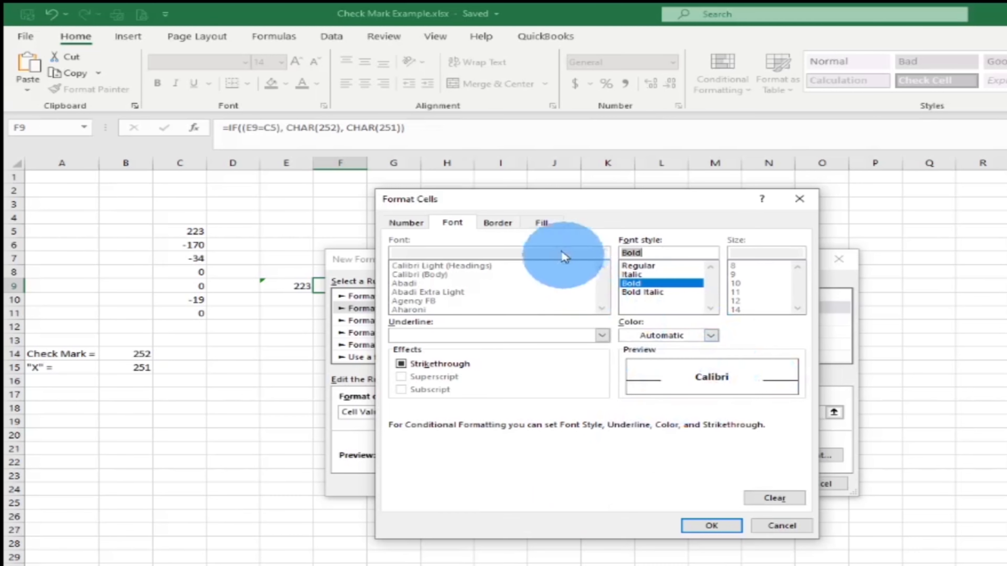
pyautogui.click(546, 225)
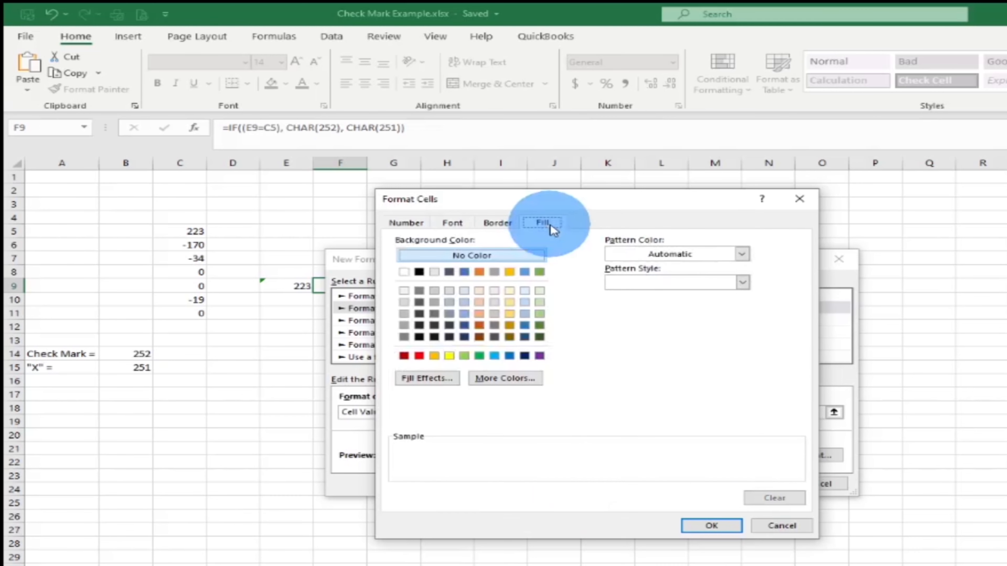
pyautogui.click(418, 356)
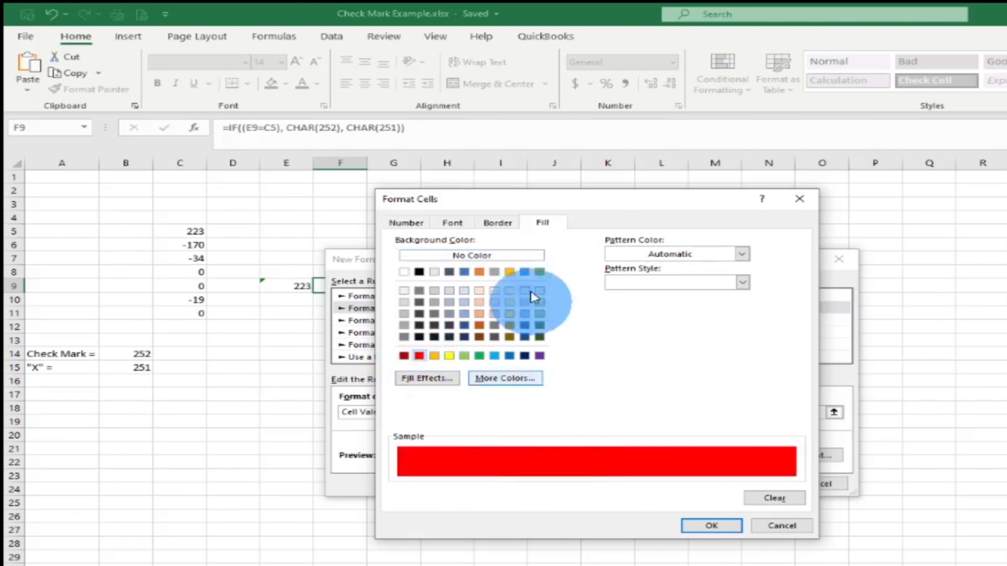
pyautogui.click(714, 527)
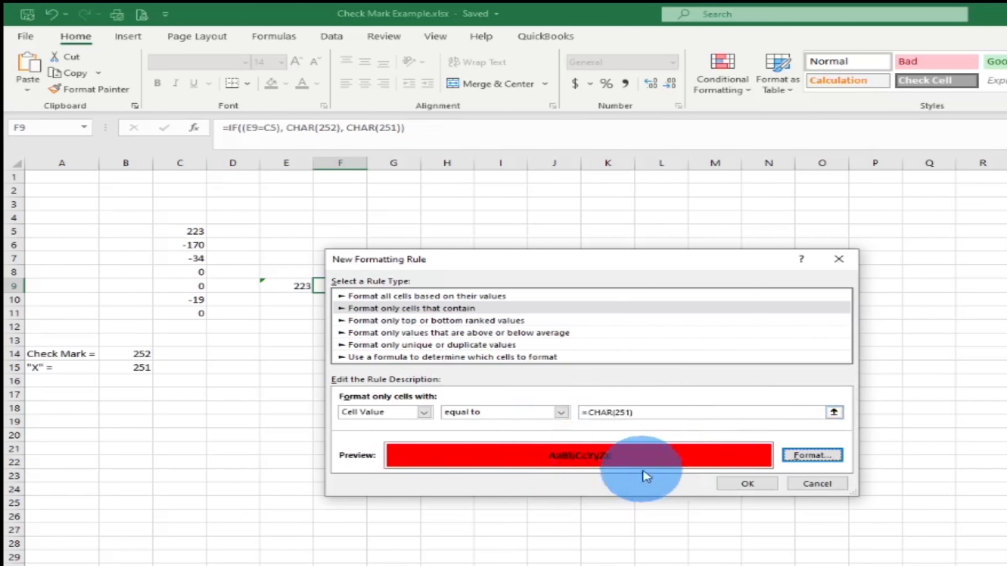
pyautogui.click(747, 484)
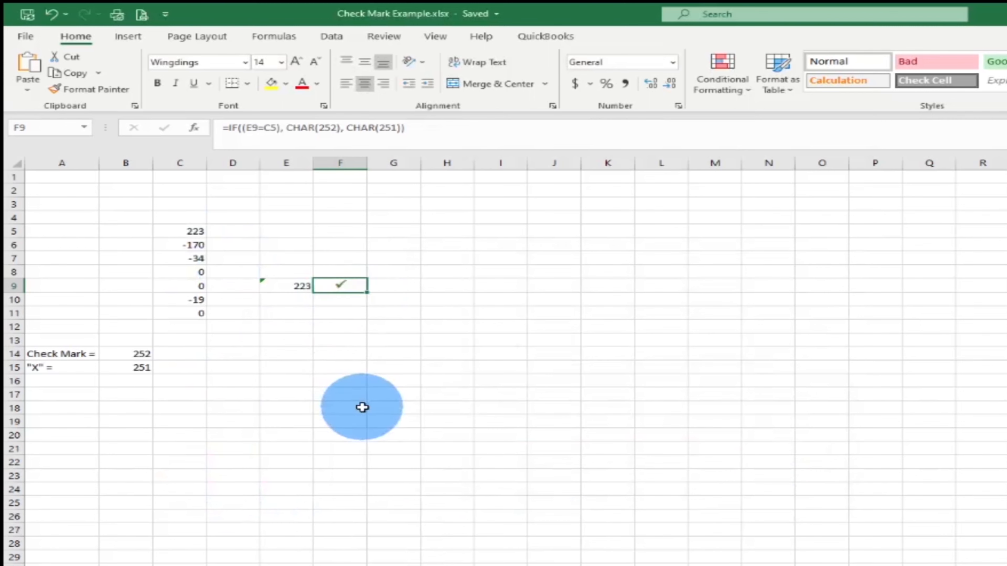
# Test the X rule by changing the amount in C10 to -20
pyautogui.click(197, 303)
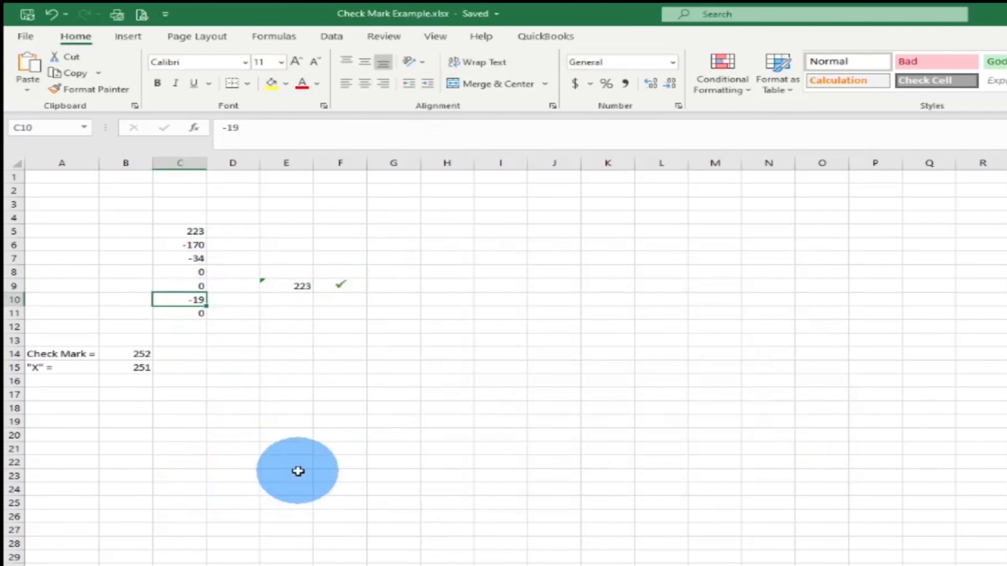
pyautogui.write('-20')
pyautogui.press('Return')
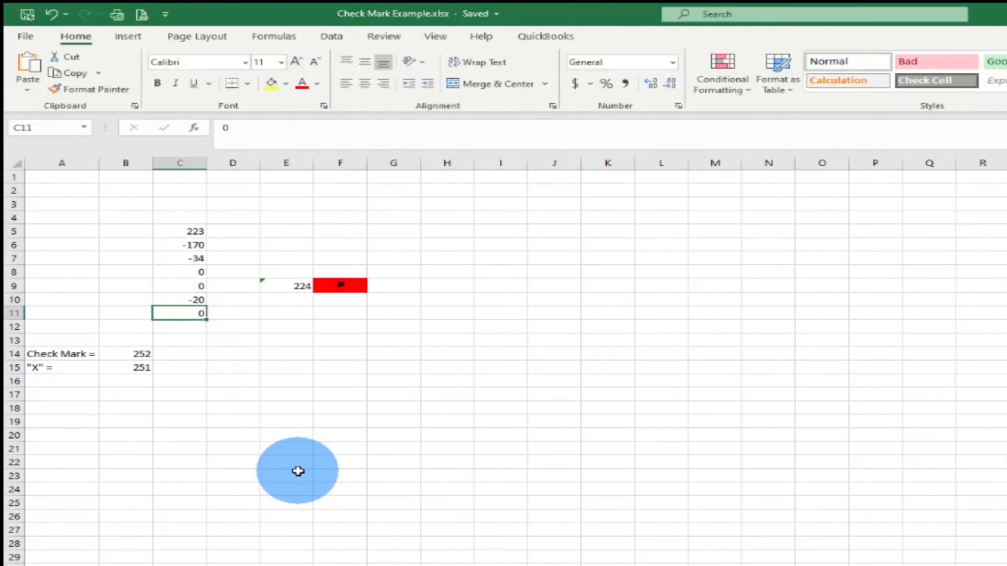